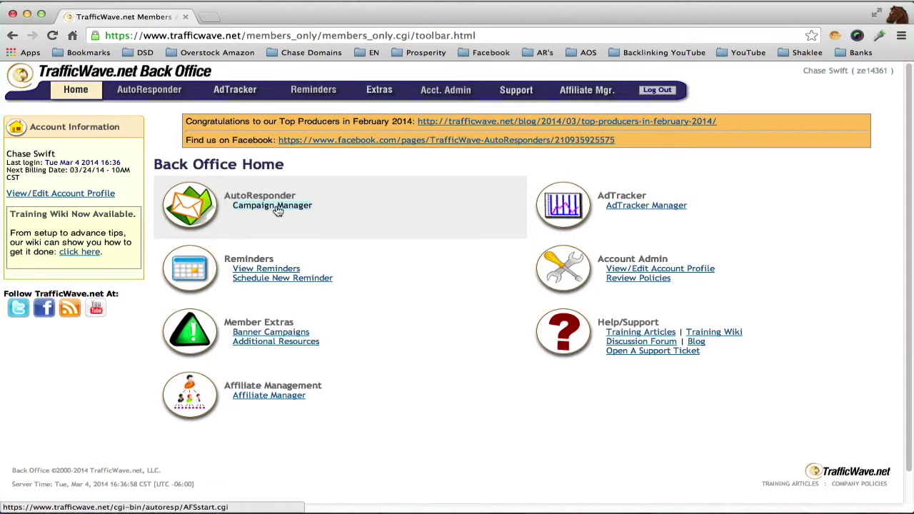
# - Start a new autoresponder campaign in Campaign Manager with the nickname superdemo1
pyautogui.click(265, 206)
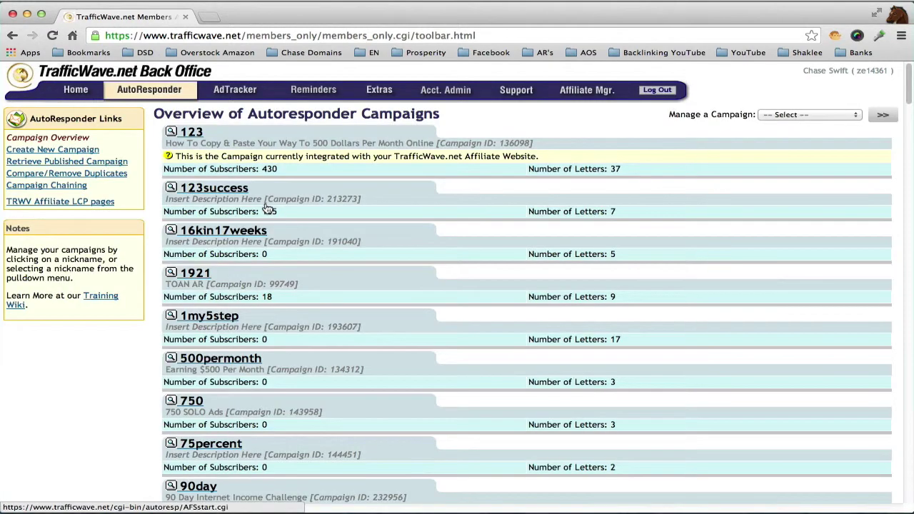
pyautogui.click(61, 150)
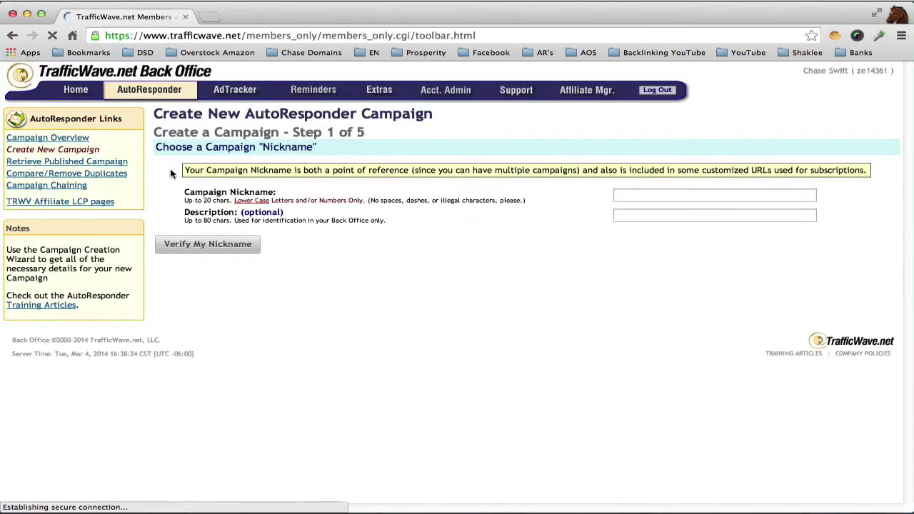
pyautogui.click(638, 196)
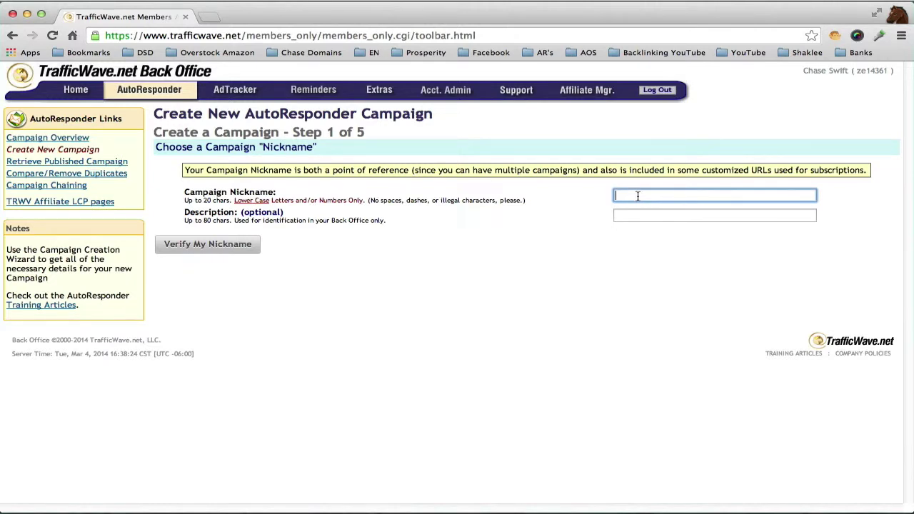
pyautogui.write('superdemo1')
pyautogui.doubleClick(650, 196)
# - Verify the superdemo1 nickname is accepted and move to Step 2, signature tokens
pyautogui.click(239, 245)
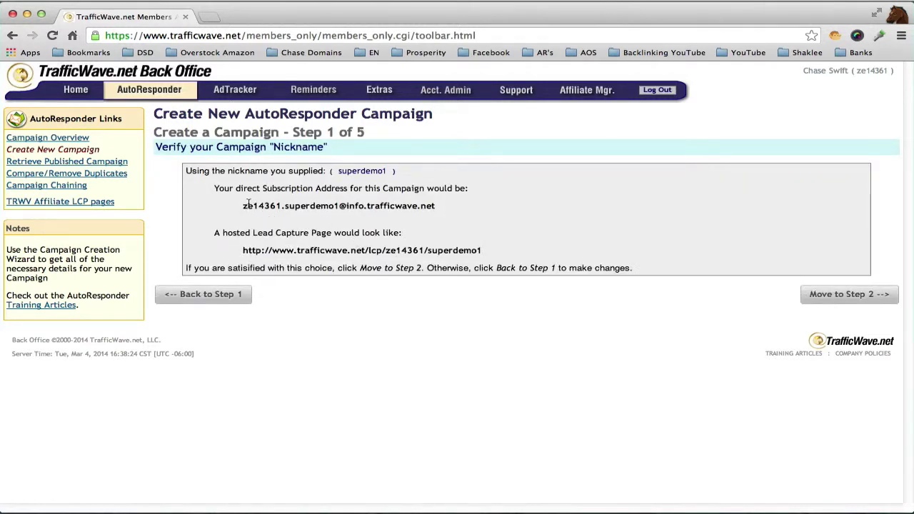
pyautogui.moveTo(244, 206); pyautogui.dragTo(435, 206)
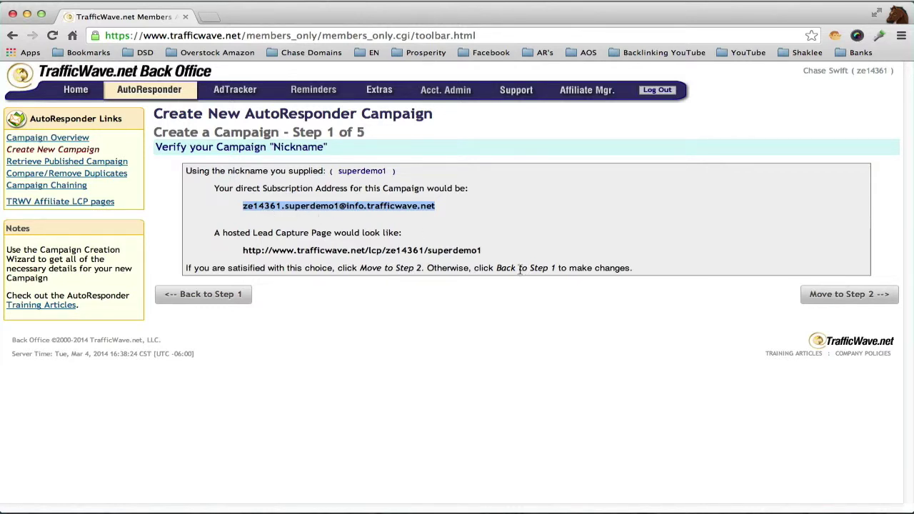
pyautogui.click(829, 297)
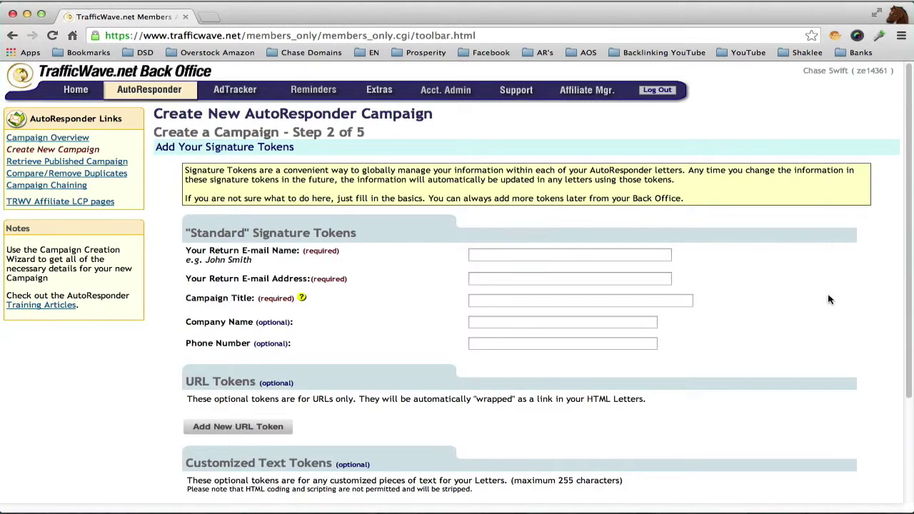
# - Enter the sender's name as the return e-mail name and their e-mail as the return address
pyautogui.click(530, 255)
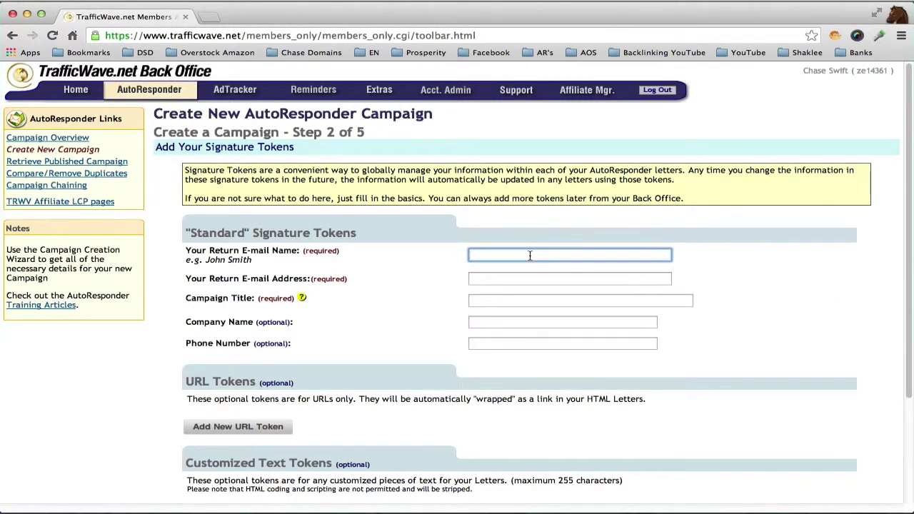
pyautogui.write('Chase Swift')
pyautogui.moveTo(559, 257); pyautogui.dragTo(458, 256)
pyautogui.click(493, 280)
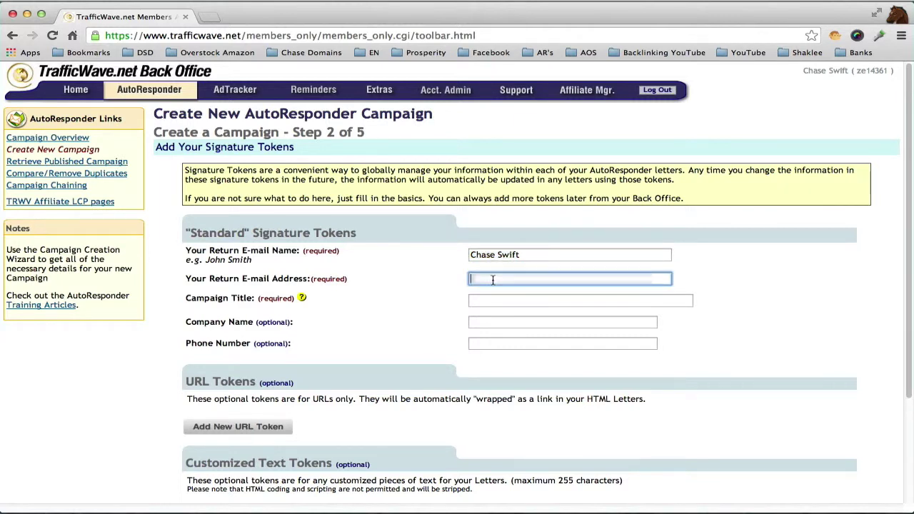
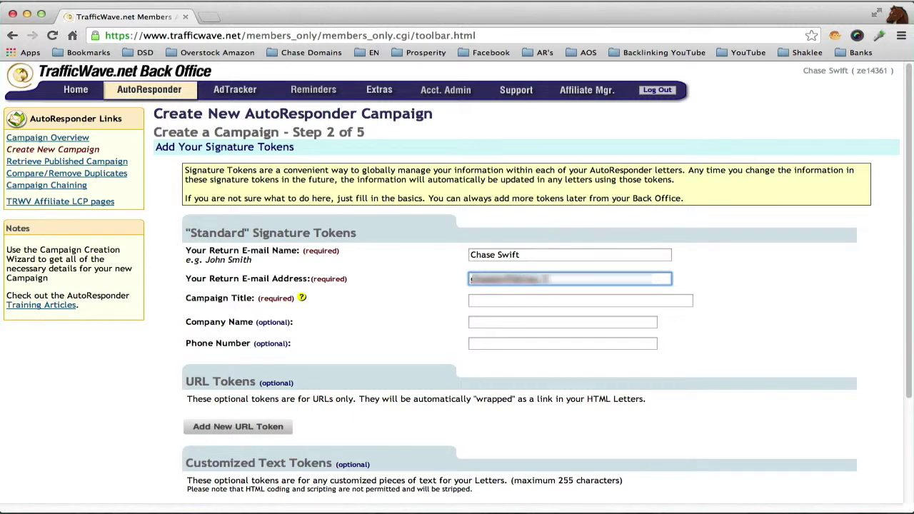
# - Set the Campaign Title to Super Demo 1
pyautogui.click(528, 300)
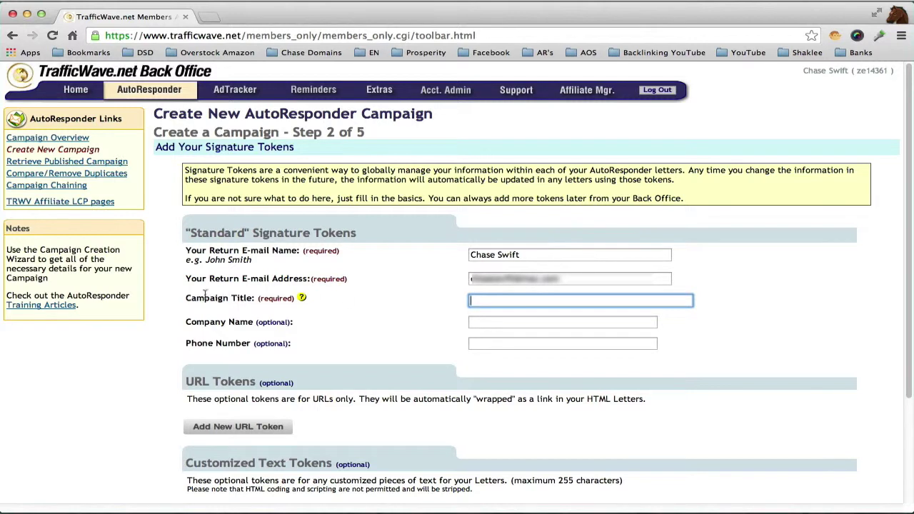
pyautogui.moveTo(303, 301)
pyautogui.write('Super Demo 1')
pyautogui.moveTo(551, 301); pyautogui.dragTo(471, 301)
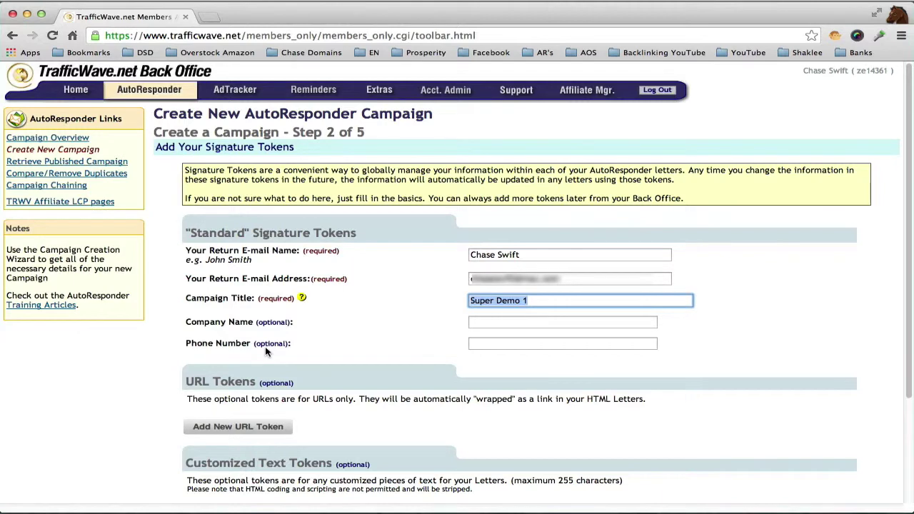
# - Add custom text token TEXT 1 (SIG_TEXT1), then open a new browser tab
pyautogui.scroll(-3, 909, 349)
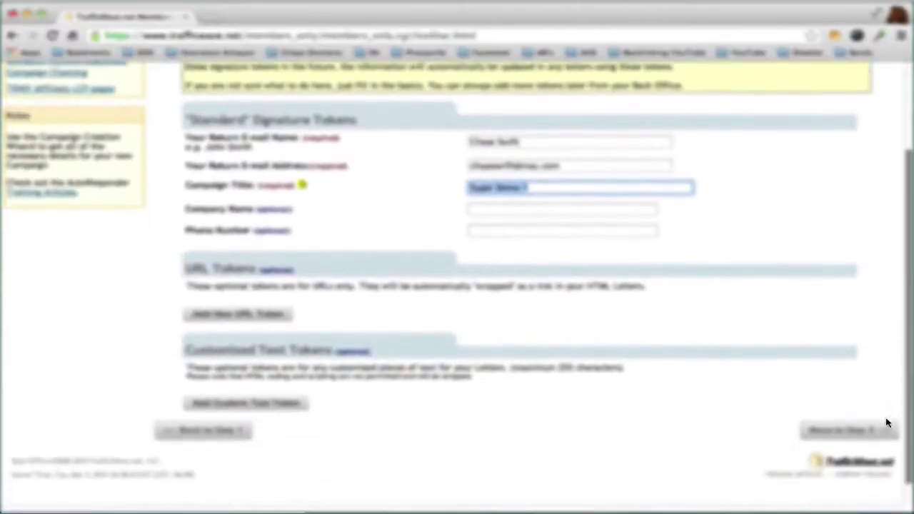
pyautogui.scroll(-1, 888, 423)
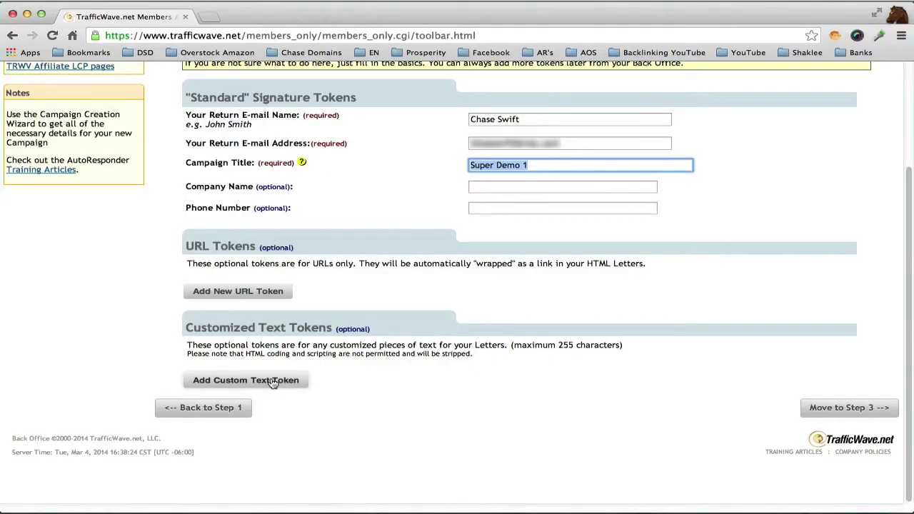
pyautogui.click(272, 382)
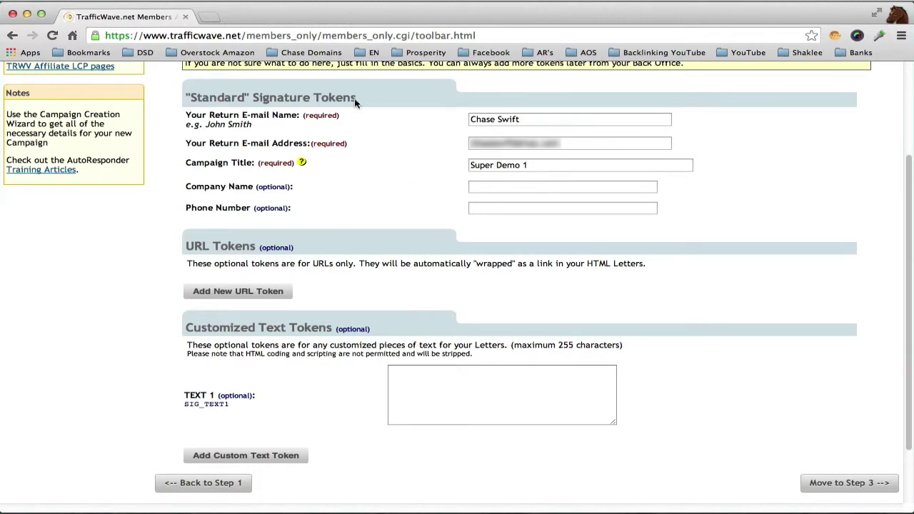
pyautogui.click(209, 17)
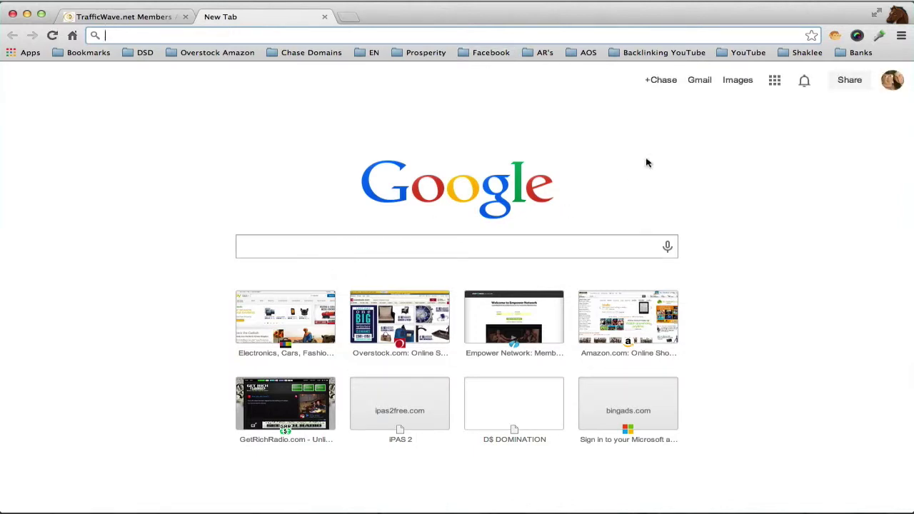
# - Search Google Images for 'trafficwave logo'
pyautogui.click(738, 79)
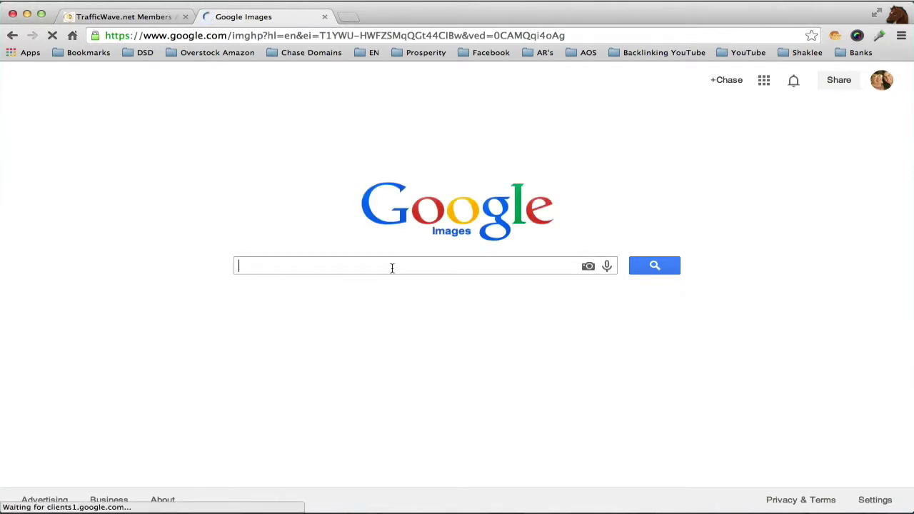
pyautogui.write('trafficwave logo')
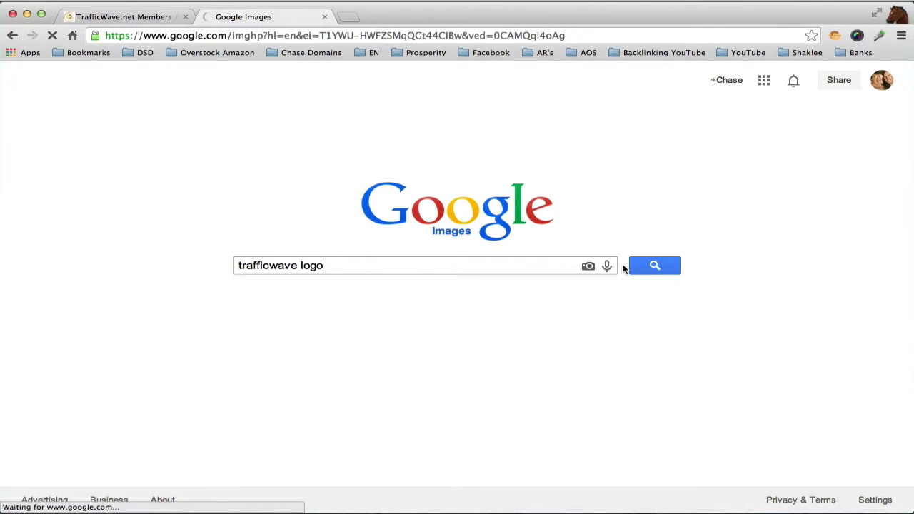
pyautogui.click(648, 265)
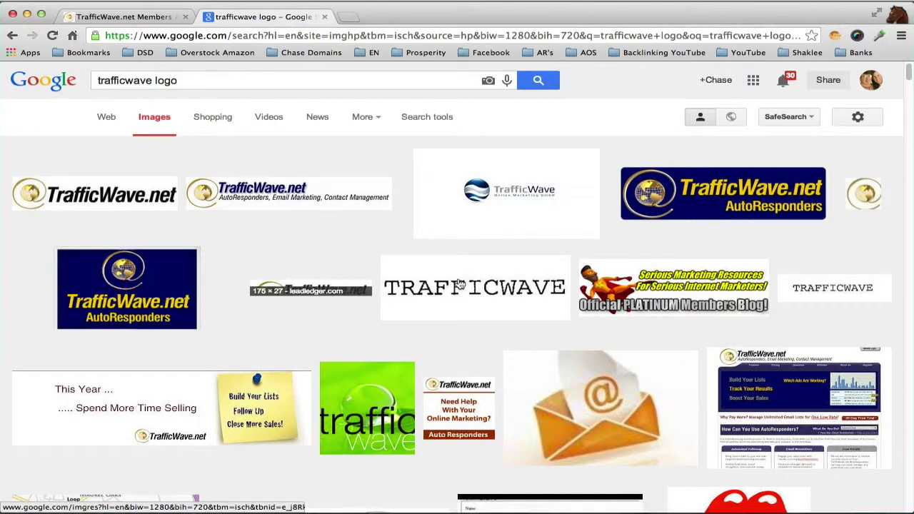
# - Open the TrafficWave.net AutoResponders logo, trafficwave.jpg, full-size on its own page
pyautogui.click(679, 208)
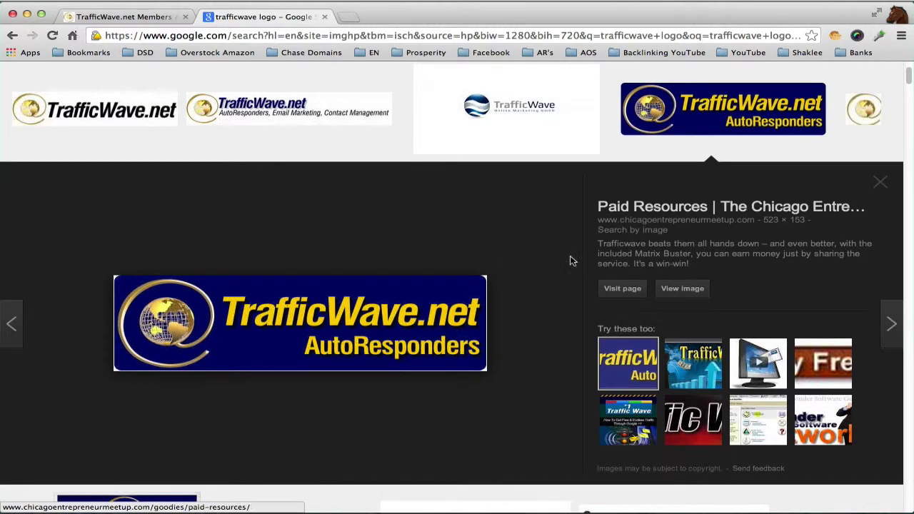
pyautogui.click(730, 113)
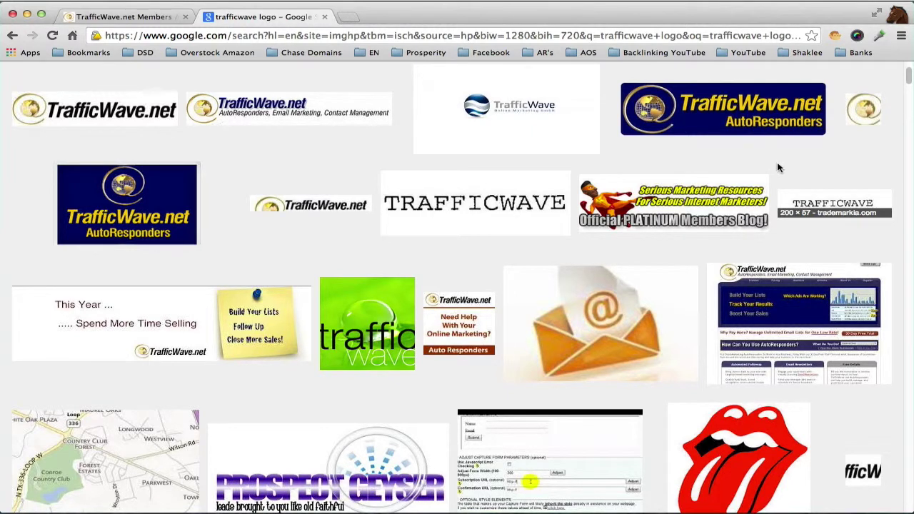
pyautogui.click(710, 114)
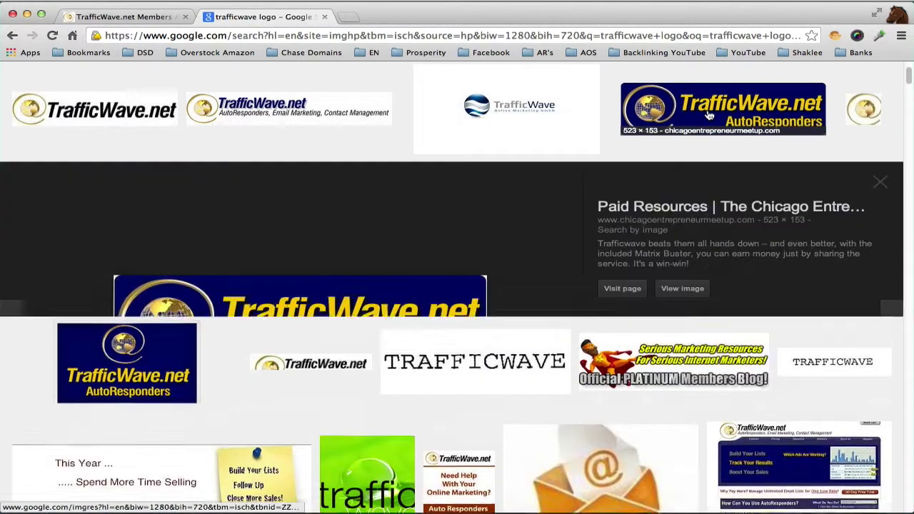
pyautogui.click(679, 290)
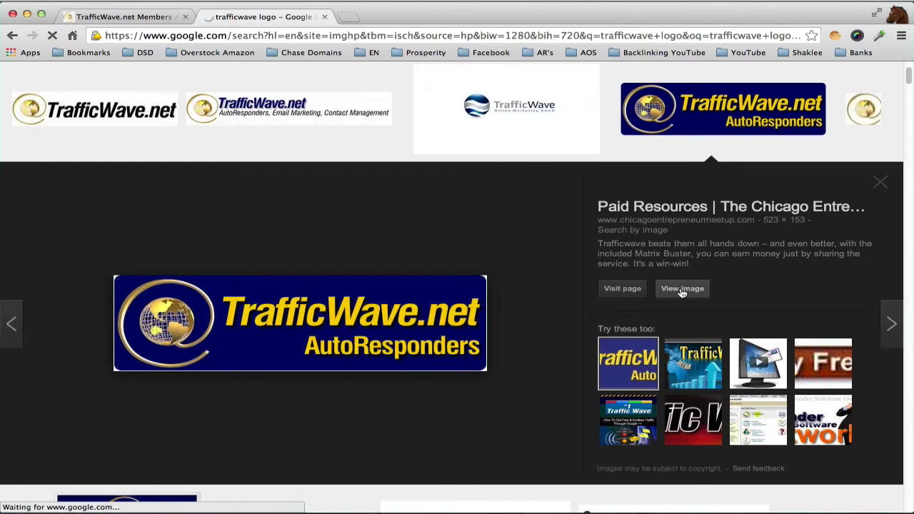
pyautogui.click(683, 288)
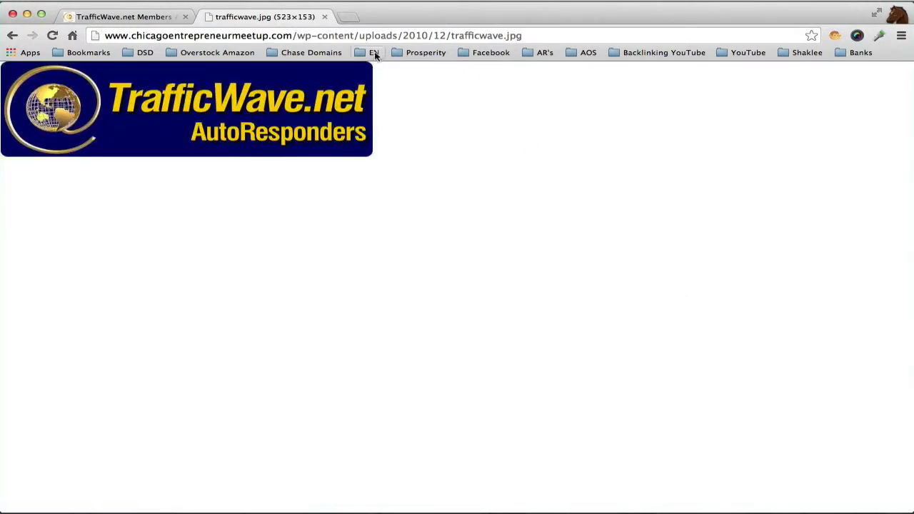
# - Copy the logo image's URL from the address bar and return to the TrafficWave.net Members tab
pyautogui.click(350, 36)
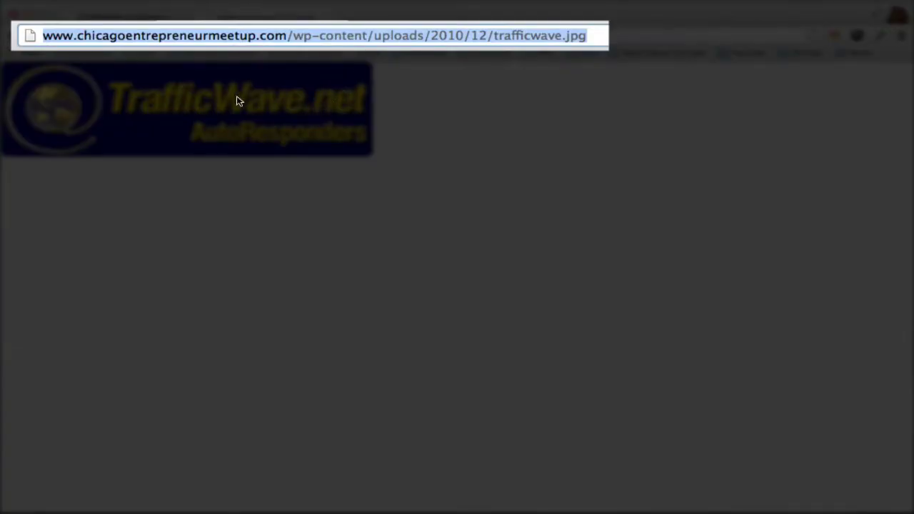
pyautogui.moveTo(239, 101); pyautogui.dragTo(255, 63)
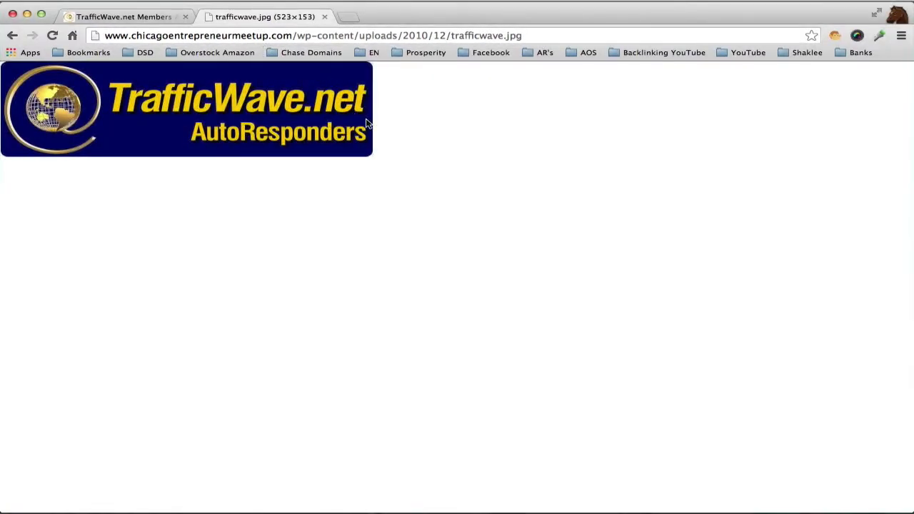
pyautogui.click(395, 35)
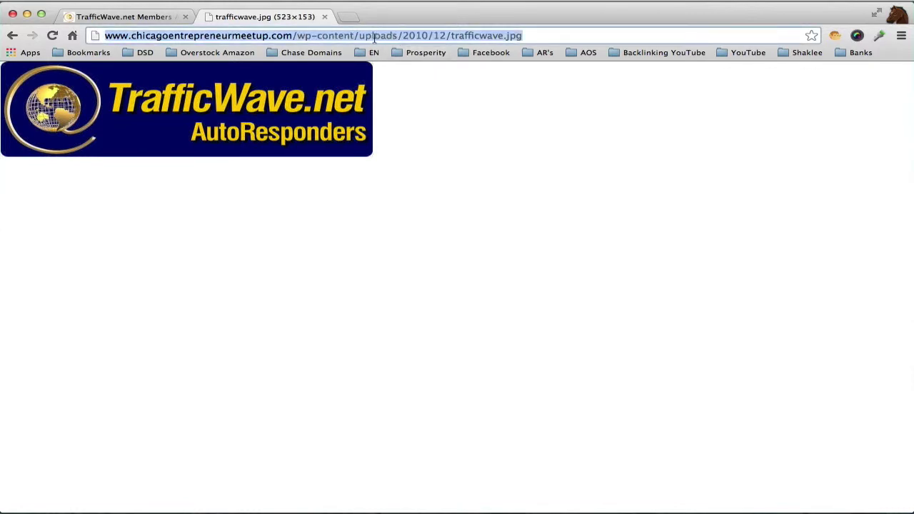
pyautogui.rightClick(328, 35)
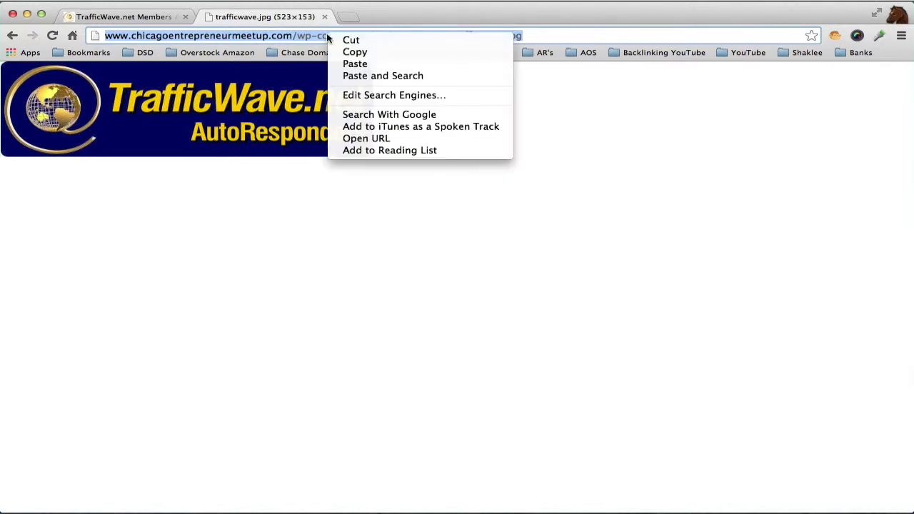
pyautogui.click(360, 53)
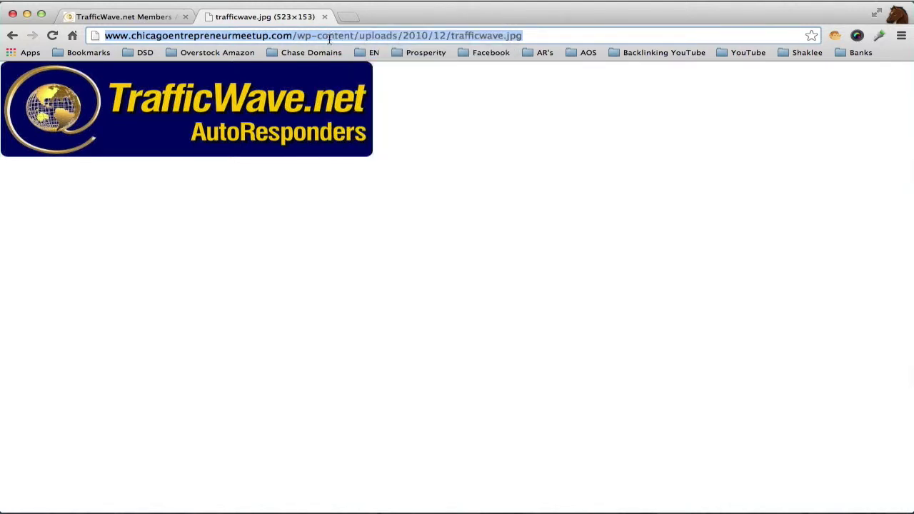
pyautogui.click(171, 22)
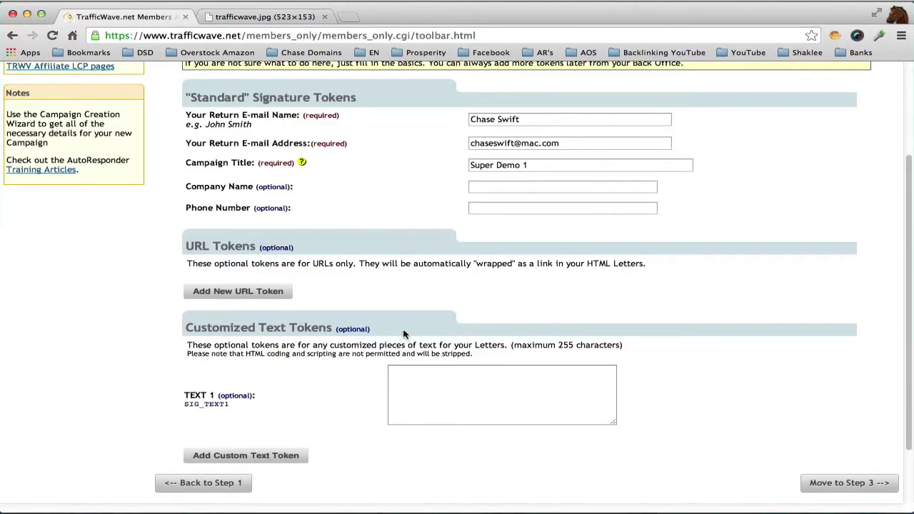
pyautogui.click(412, 378)
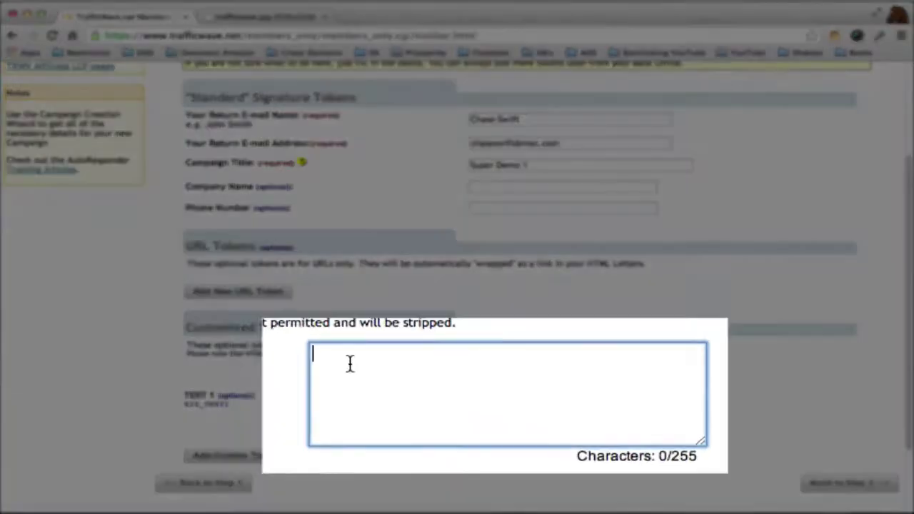
pyautogui.rightClick(411, 377)
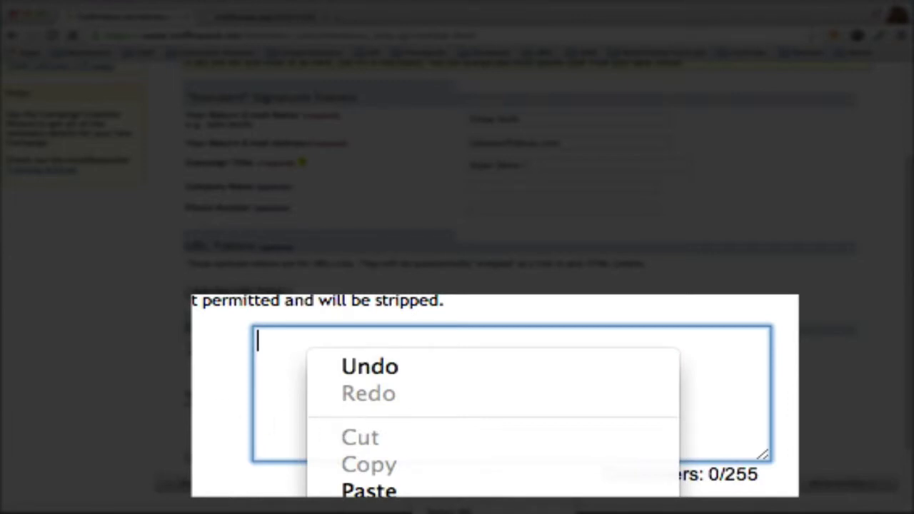
pyautogui.click(386, 492)
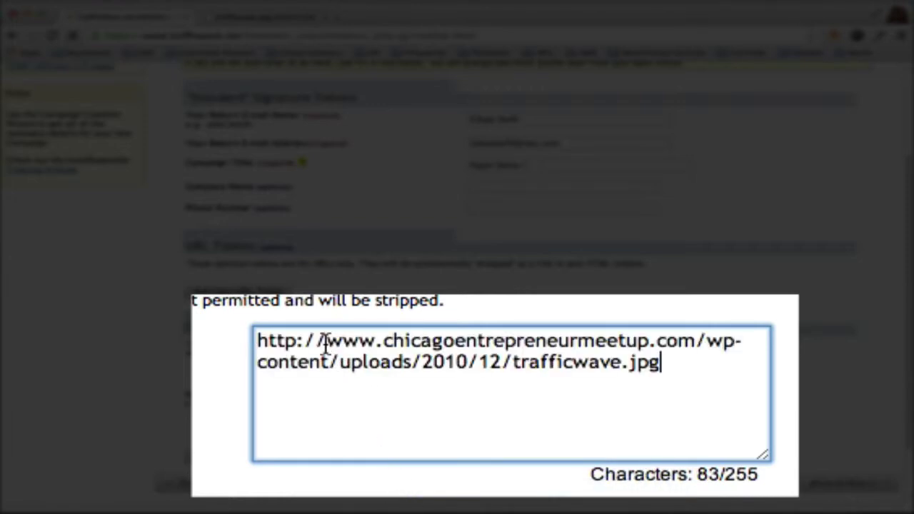
pyautogui.moveTo(326, 341); pyautogui.dragTo(257, 340)
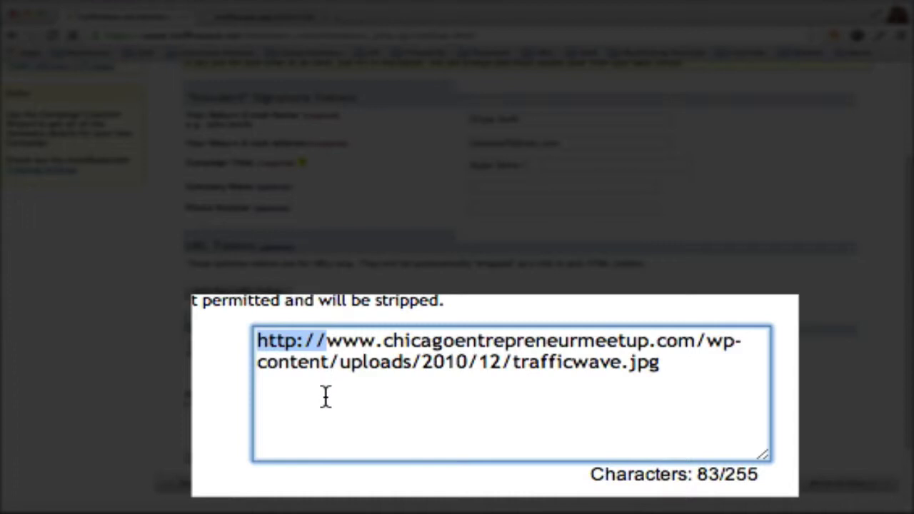
pyautogui.click(330, 388)
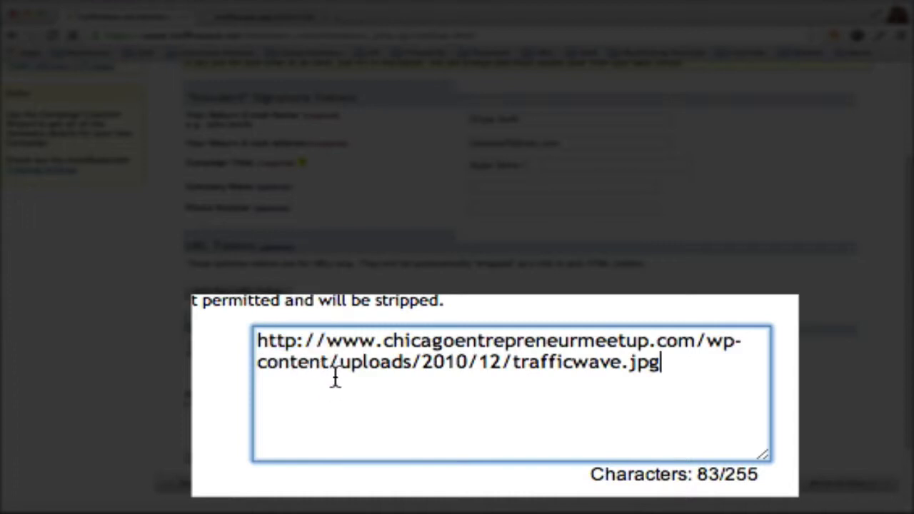
pyautogui.moveTo(327, 344); pyautogui.dragTo(258, 341)
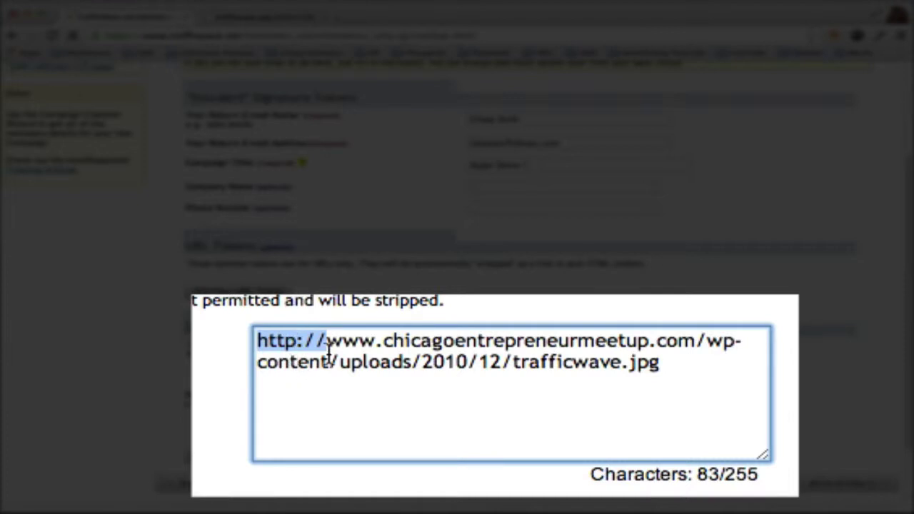
pyautogui.press('BackSpace')
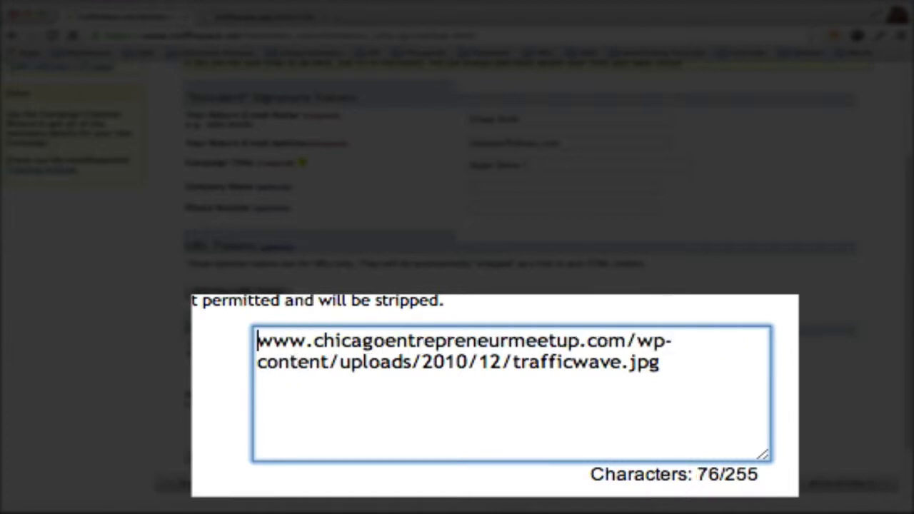
pyautogui.press('super+a')
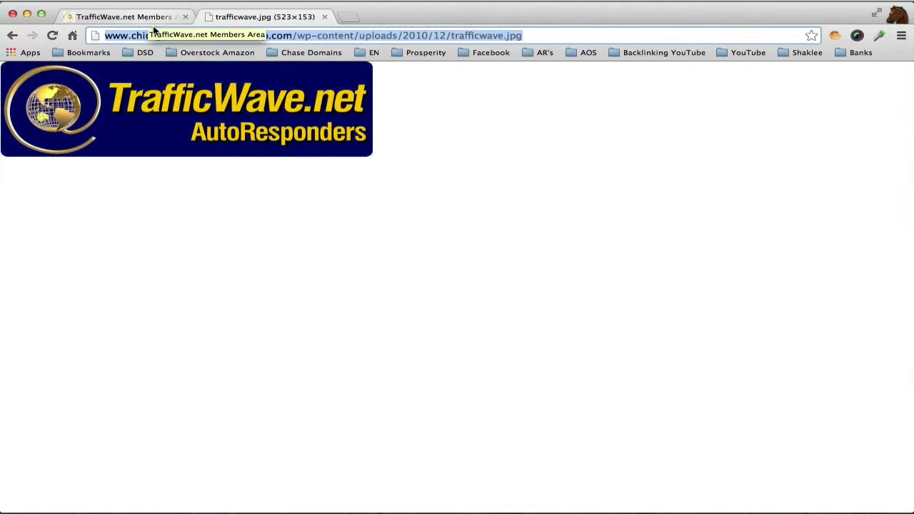
# - Copy the trafficwave.jpg logo's image URL directly from the image, then go back to the Members Area tab
pyautogui.moveTo(141, 103); pyautogui.dragTo(250, 158)
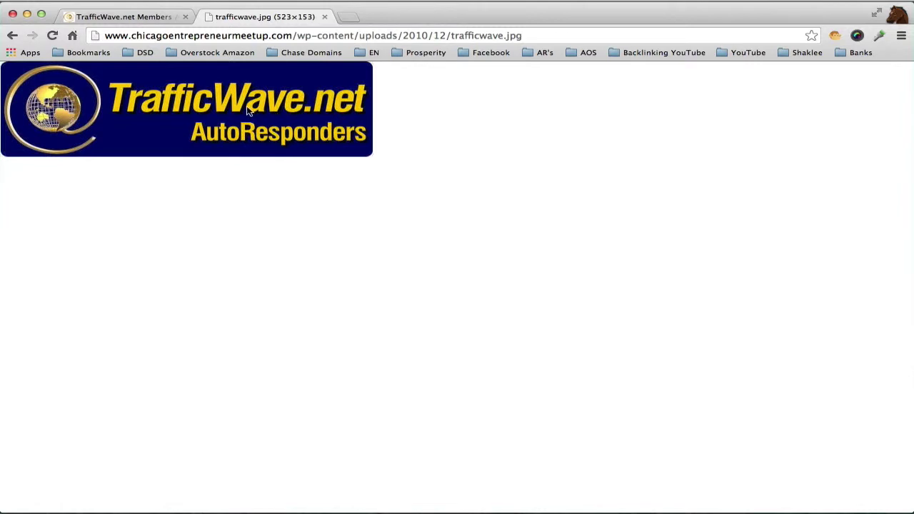
pyautogui.rightClick(248, 110)
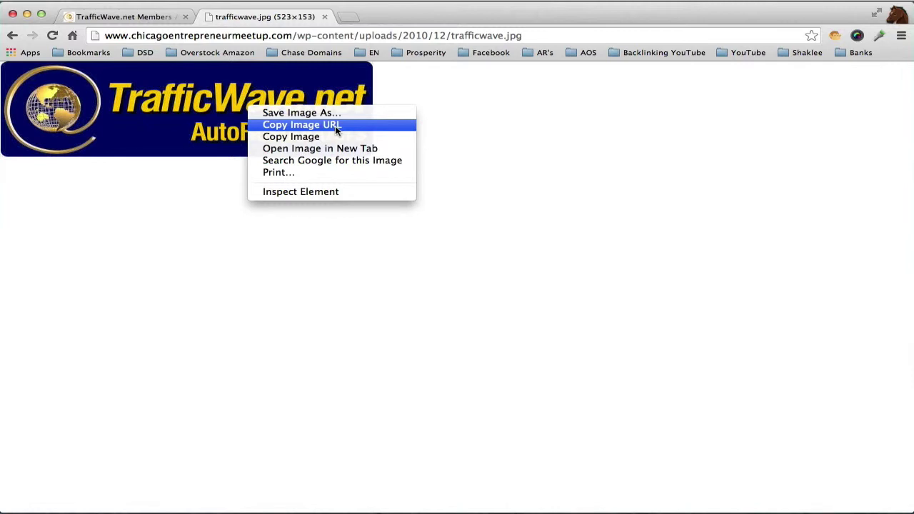
pyautogui.click(374, 126)
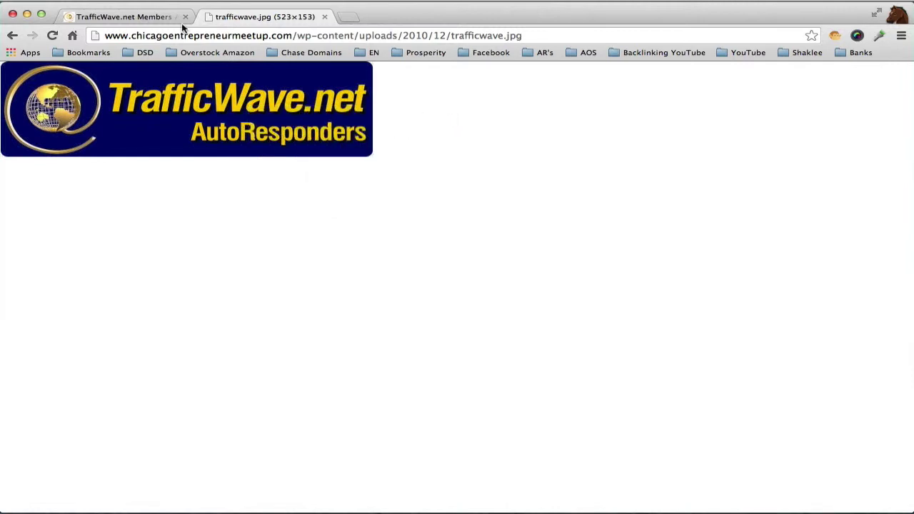
pyautogui.click(169, 19)
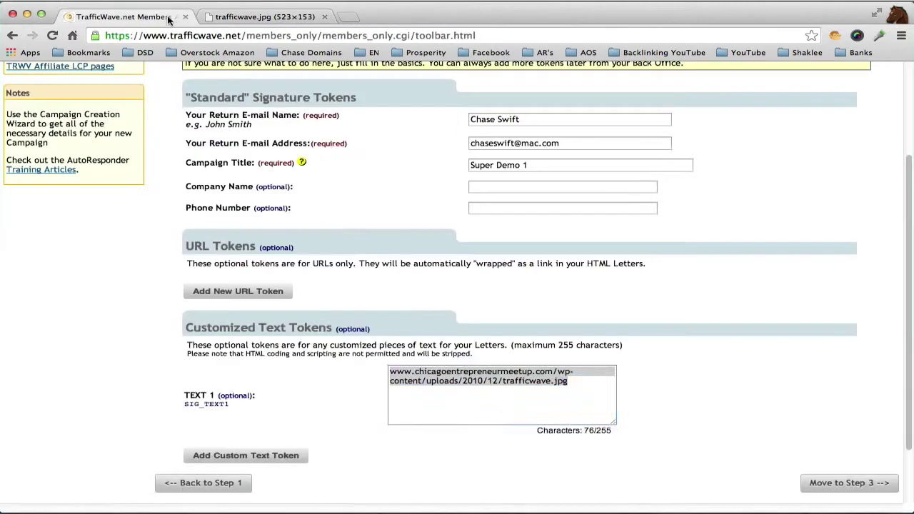
# - Use the member profile's postal address for compliance and advance the wizard to Step 5 of 5
pyautogui.click(832, 483)
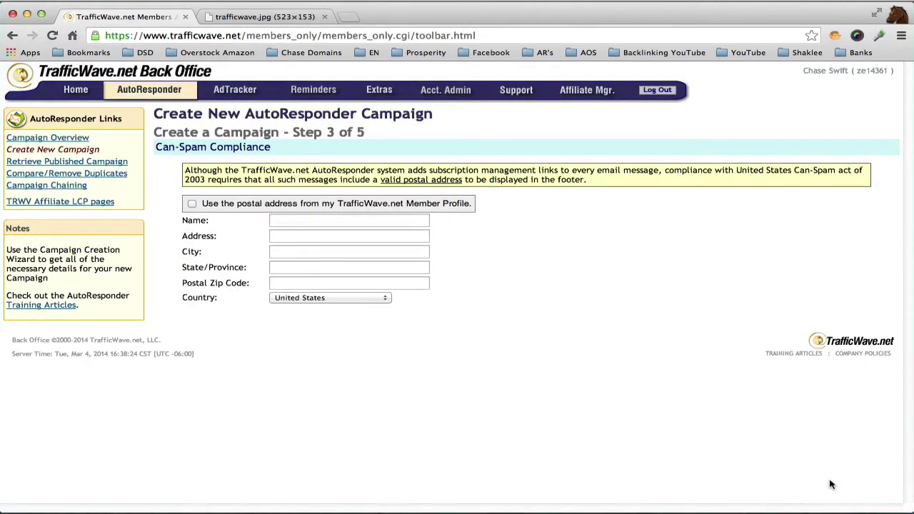
pyautogui.click(192, 204)
pyautogui.click(192, 204)
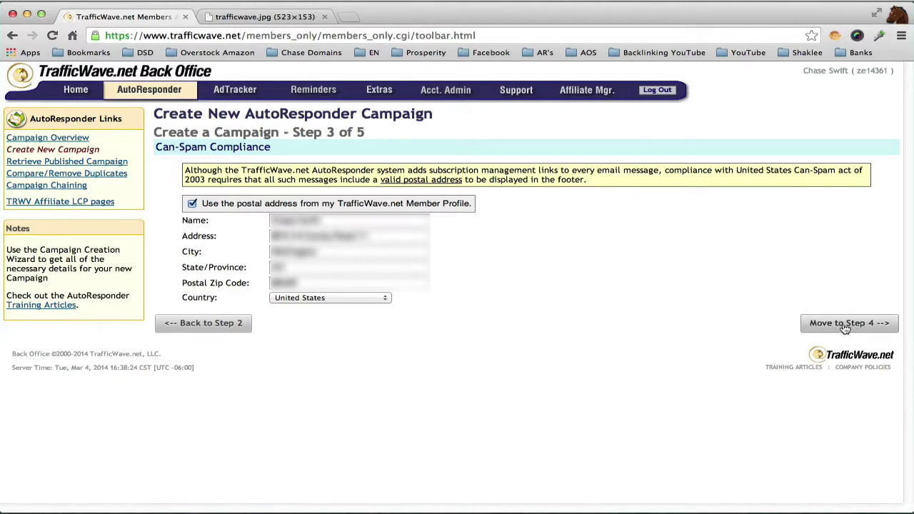
pyautogui.click(845, 324)
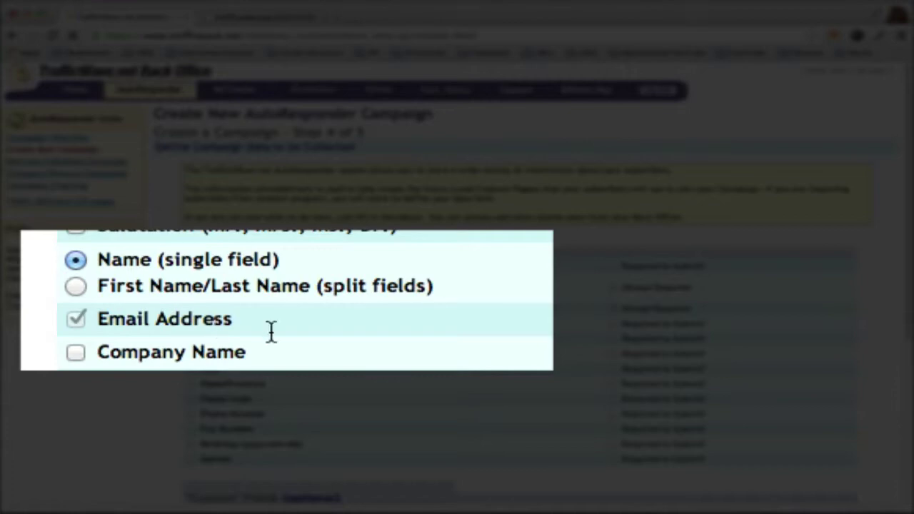
pyautogui.moveTo(908, 292); pyautogui.dragTo(892, 443)
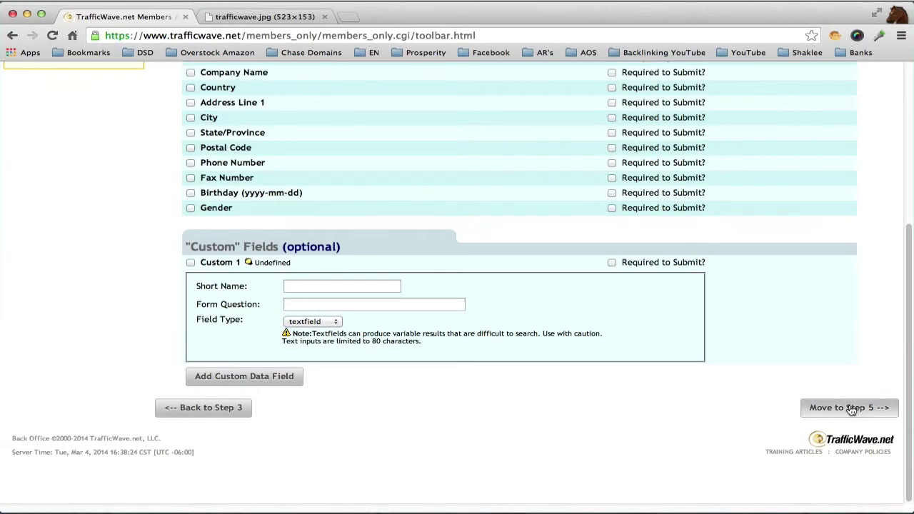
pyautogui.click(850, 410)
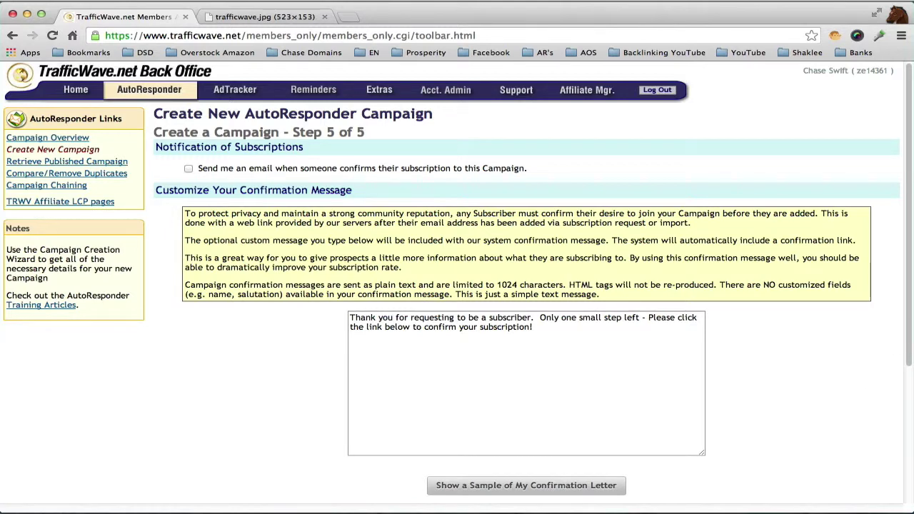
# - Agree to the confirmation message requirements and finish the superdemo1 campaign
pyautogui.scroll(-5, 910, 287)
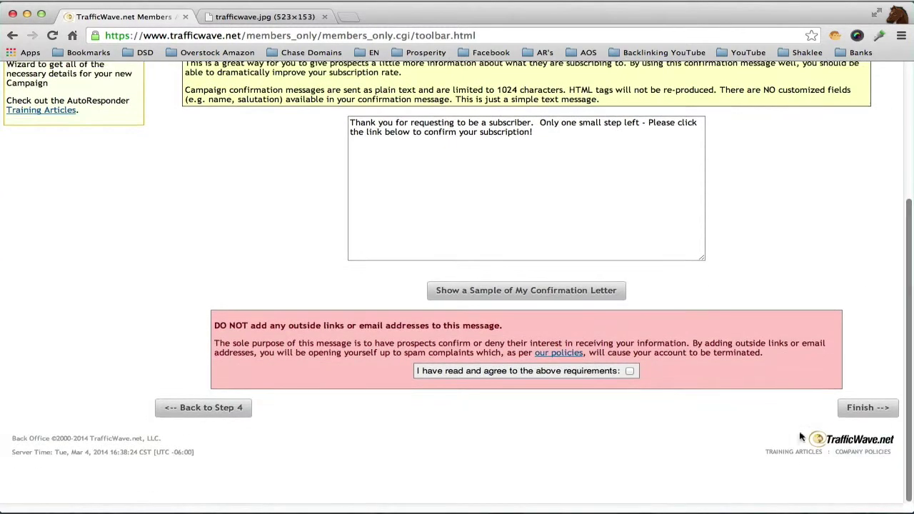
pyautogui.click(628, 371)
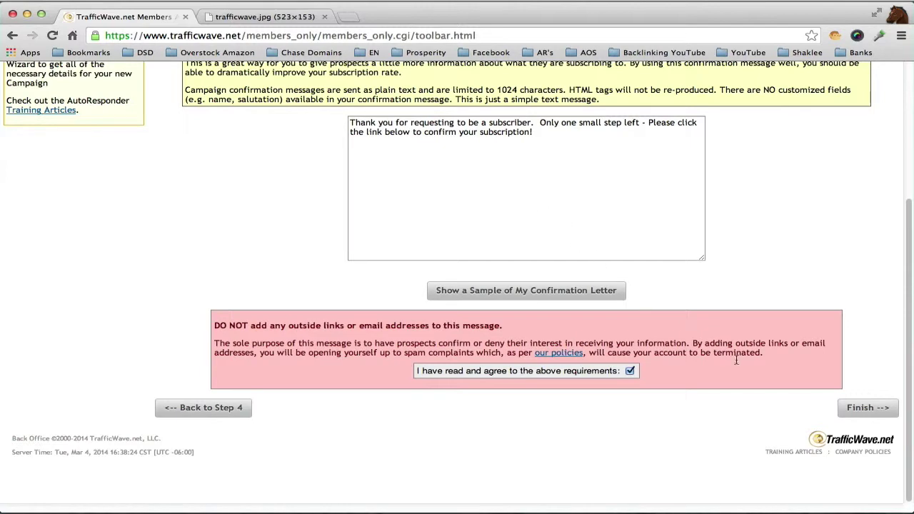
pyautogui.click(868, 408)
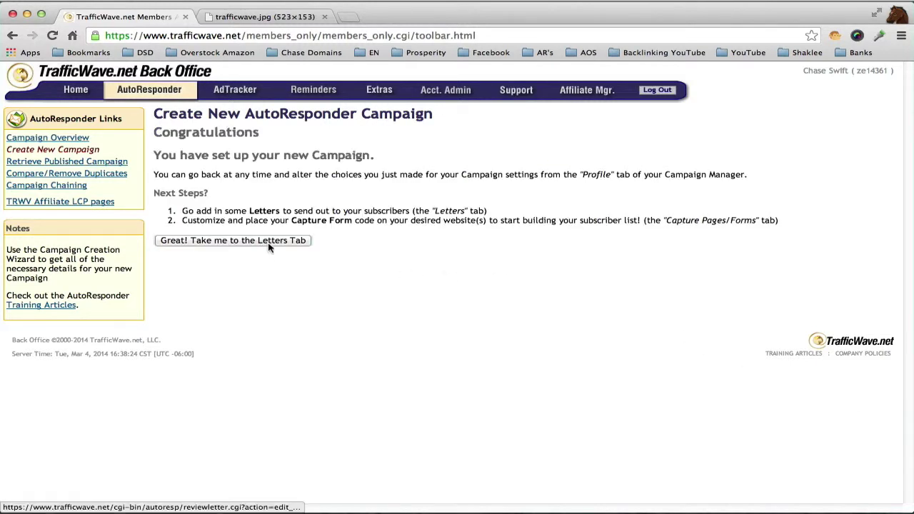
# - From the Letters tab, create a new blank autoresponder letter for superdemo1
pyautogui.click(250, 242)
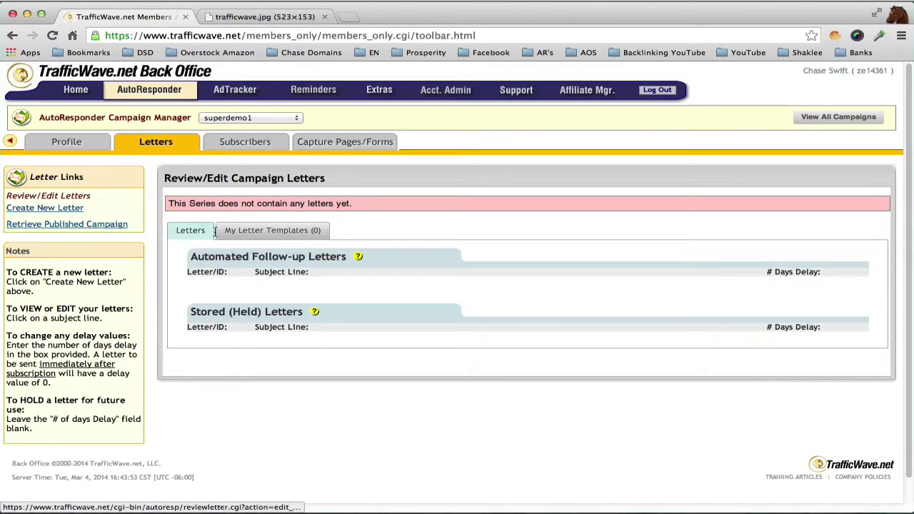
pyautogui.click(55, 211)
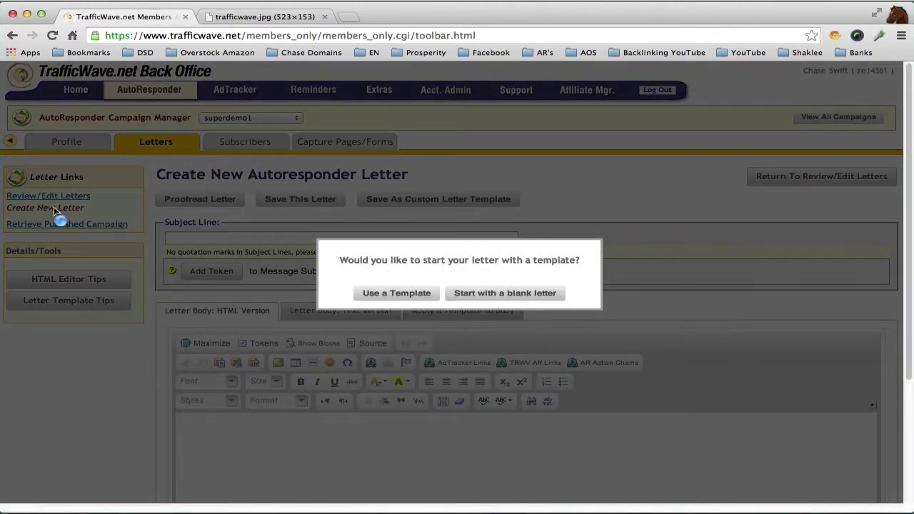
pyautogui.click(498, 298)
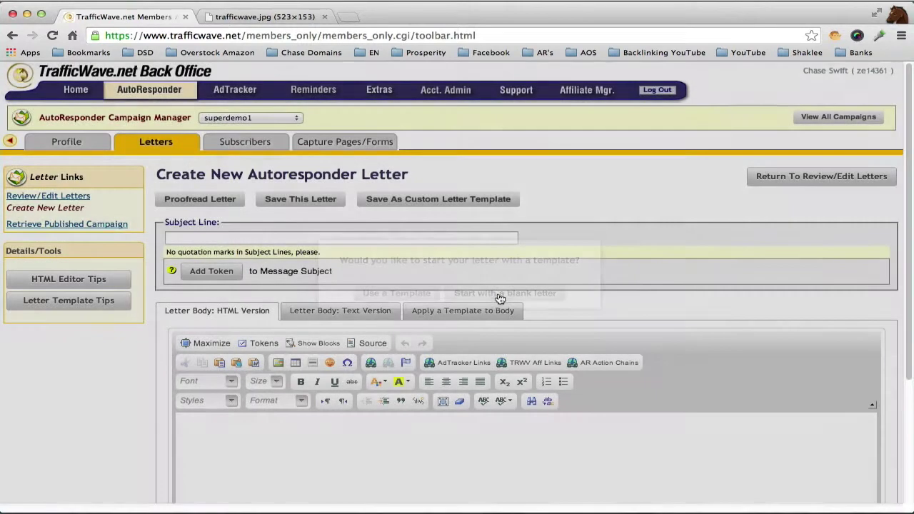
# - Build the subject from the FIRSTNAME token followed by 'Welcome' text
pyautogui.click(217, 276)
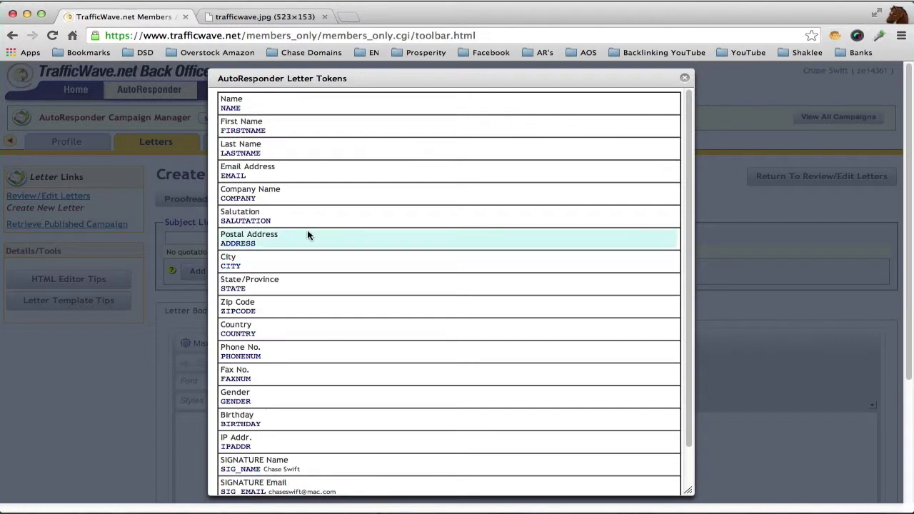
pyautogui.click(252, 130)
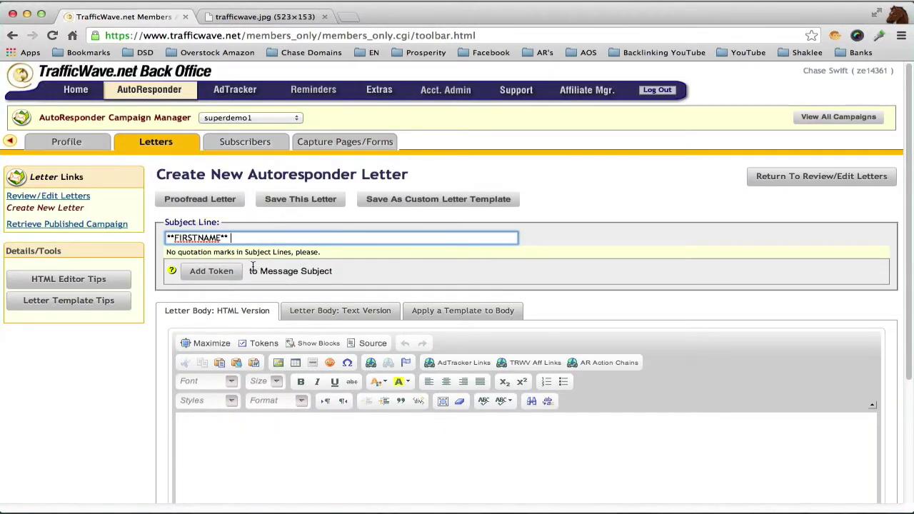
pyautogui.write('Welcome to Super Demo 1')
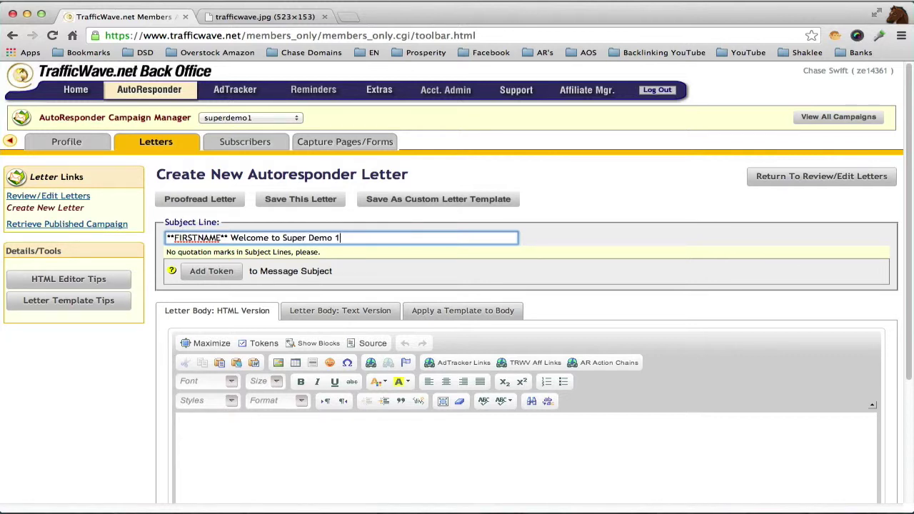
# - Copy the subject into the letter body, put the welcome text on its own line, then select the body
pyautogui.tripleClick(348, 238)
pyautogui.hotkey('ctrl', 'c')
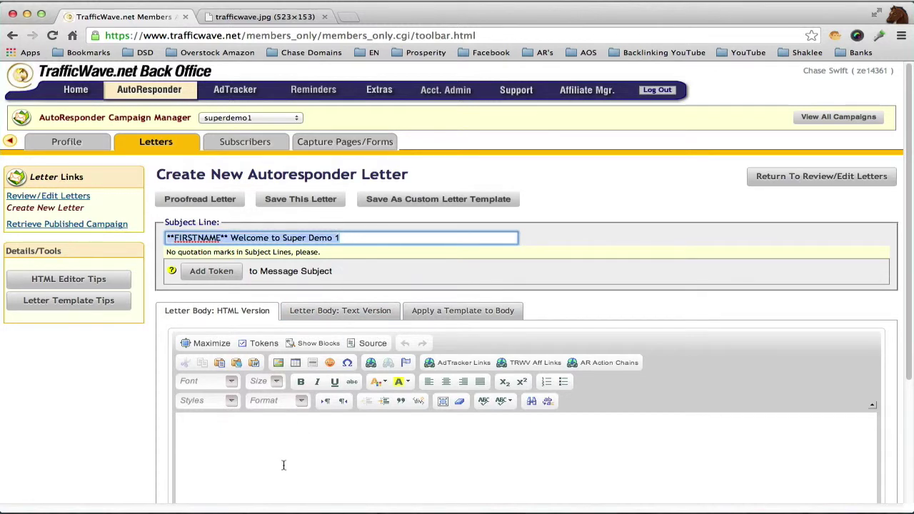
pyautogui.click(268, 437)
pyautogui.hotkey('ctrl', 'v')
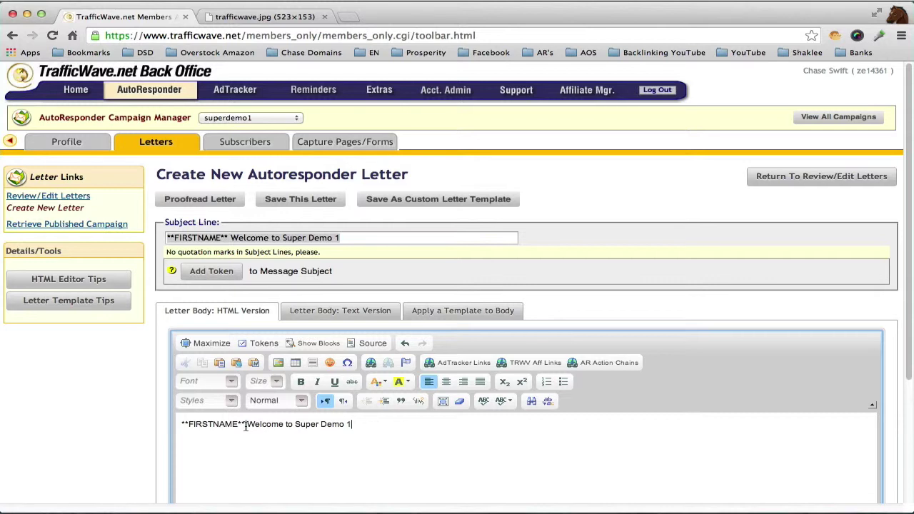
pyautogui.press('Return')
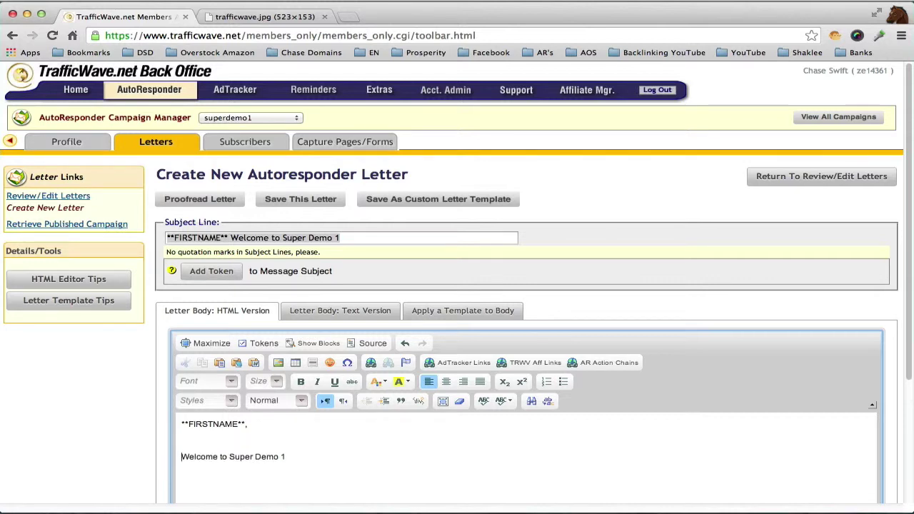
pyautogui.press('BackSpace')
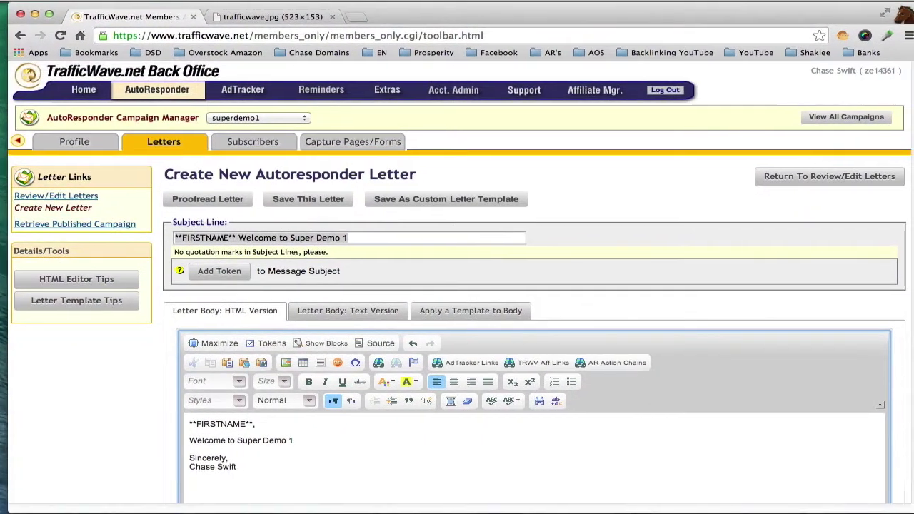
pyautogui.scroll(-5, 886, 468)
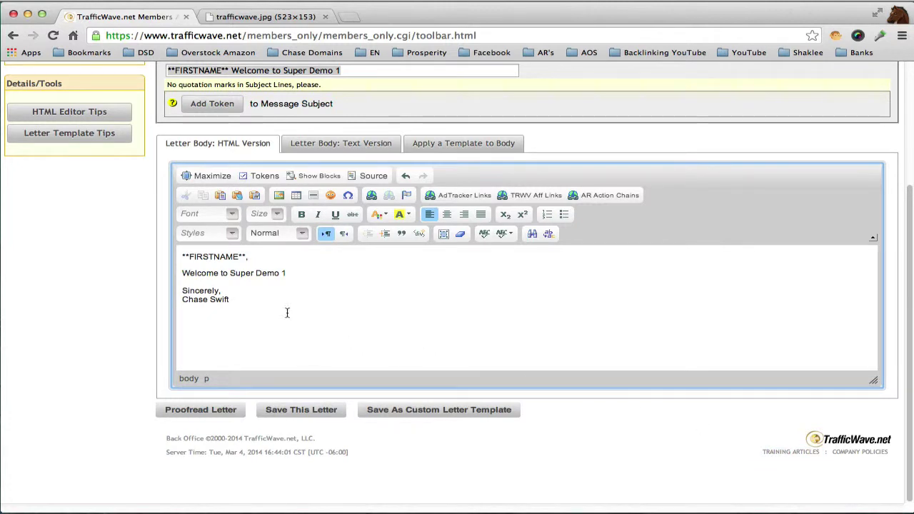
pyautogui.moveTo(230, 300); pyautogui.dragTo(169, 258)
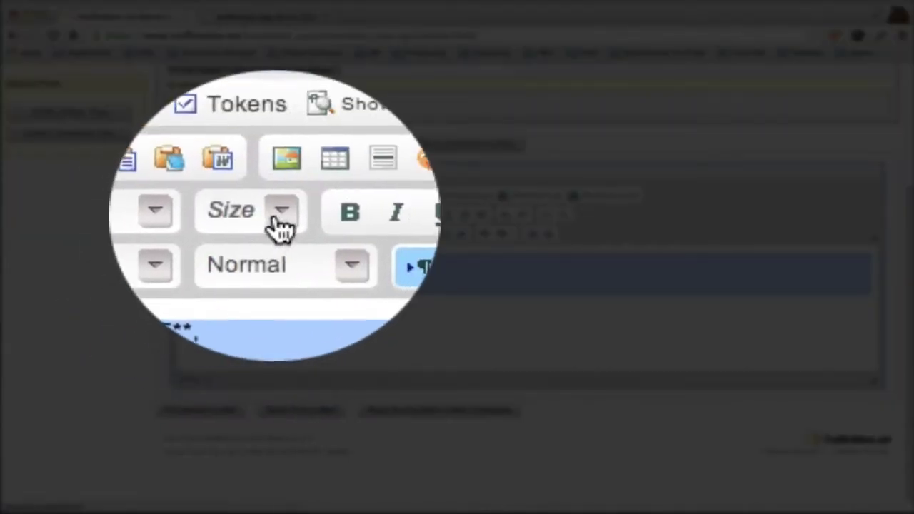
# - Make the body text size 16 and add a 'photo' placeholder line below the welcome line
pyautogui.click(280, 223)
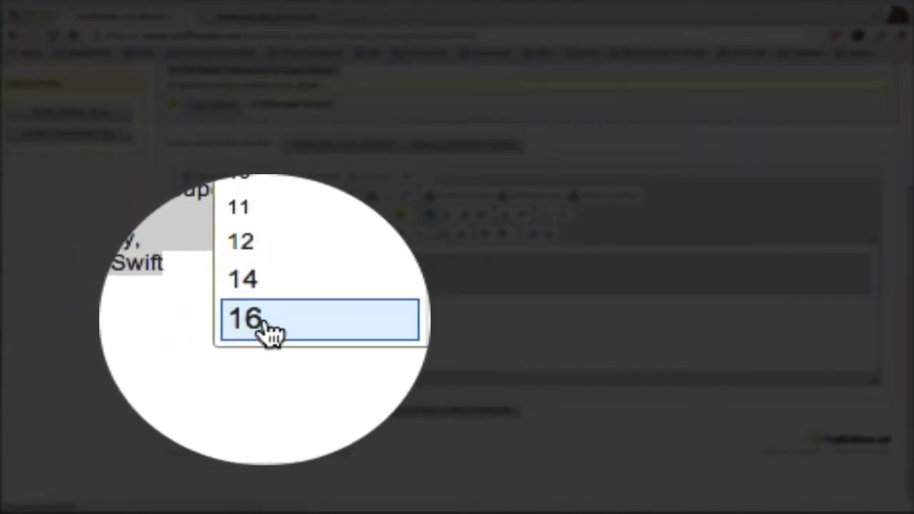
pyautogui.click(265, 329)
pyautogui.click(338, 277)
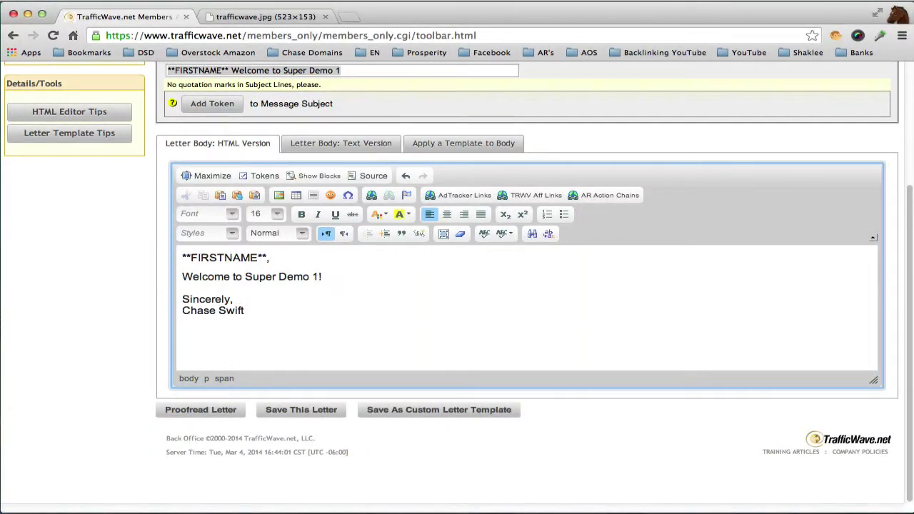
pyautogui.press('Return')
pyautogui.press('Return')
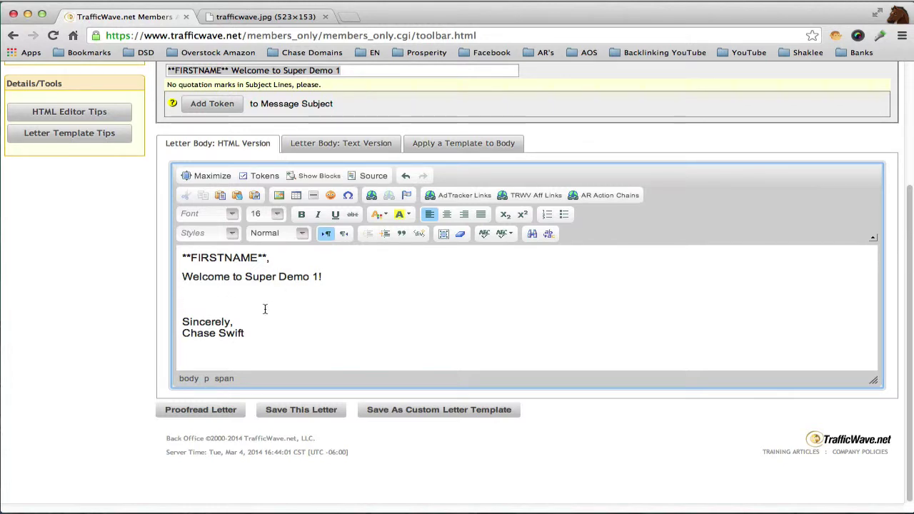
pyautogui.write('photo')
pyautogui.doubleClick(204, 300)
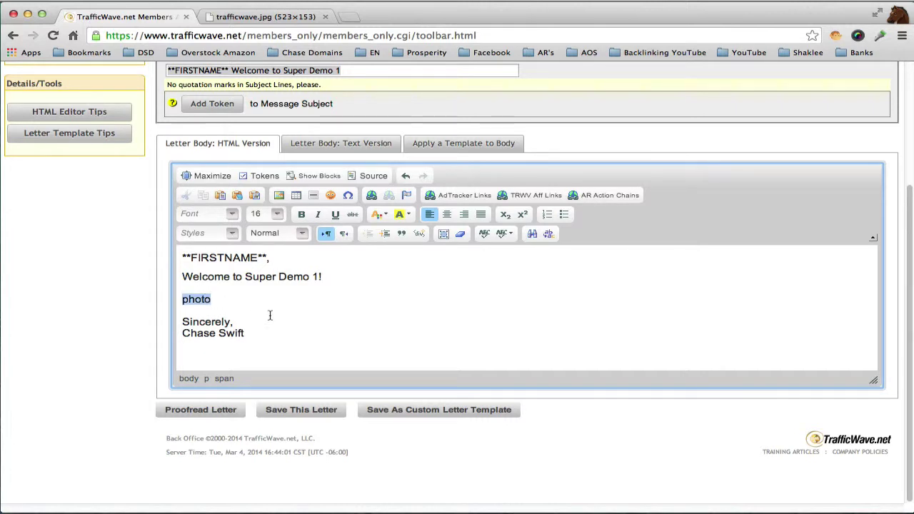
pyautogui.click(204, 300)
pyautogui.doubleClick(204, 299)
pyautogui.tripleClick(213, 299)
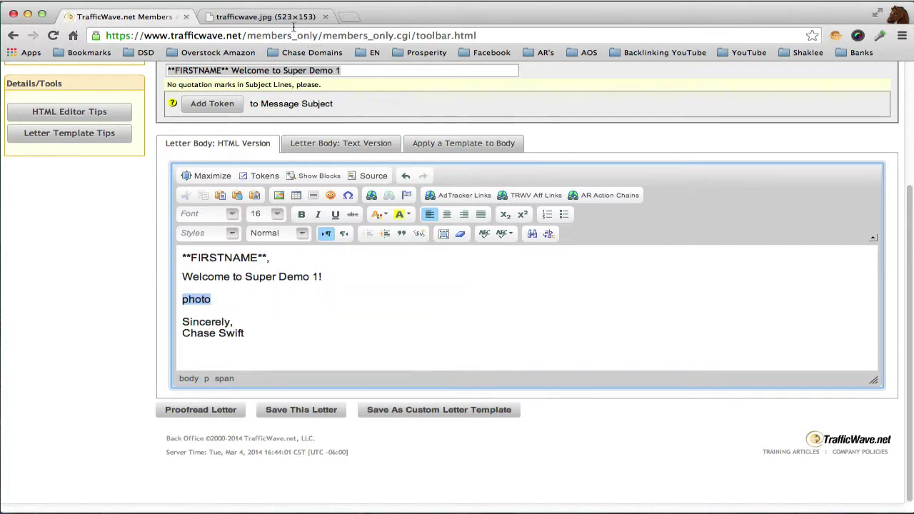
# - Glance at the TrafficWave logo tab, then place the caret after 'photo' in the letter
pyautogui.click(275, 17)
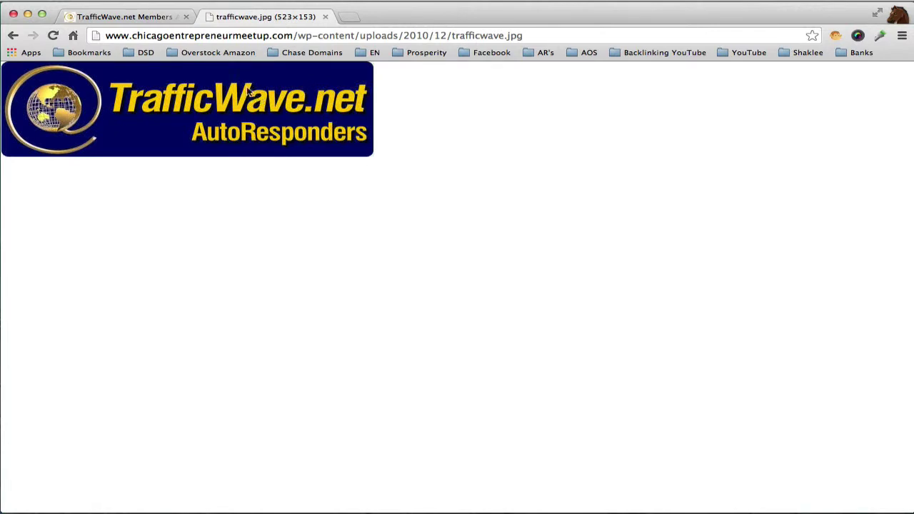
pyautogui.click(148, 17)
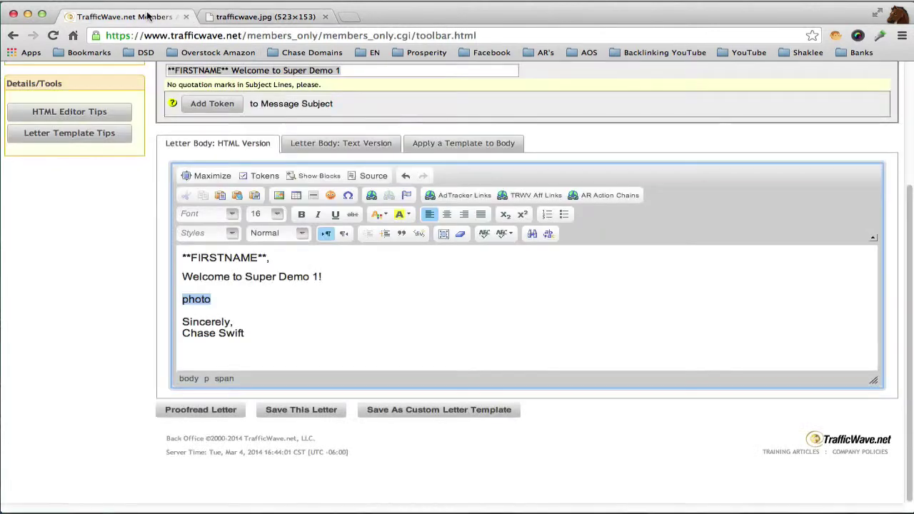
pyautogui.click(216, 300)
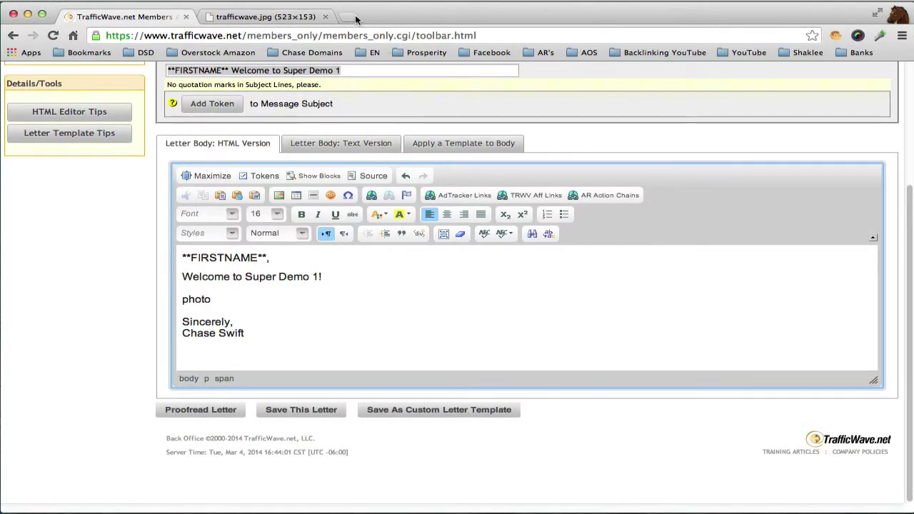
# - In a new tab, open the Secret TrafficWave Letter Code document from the AR's bookmarks
pyautogui.click(349, 16)
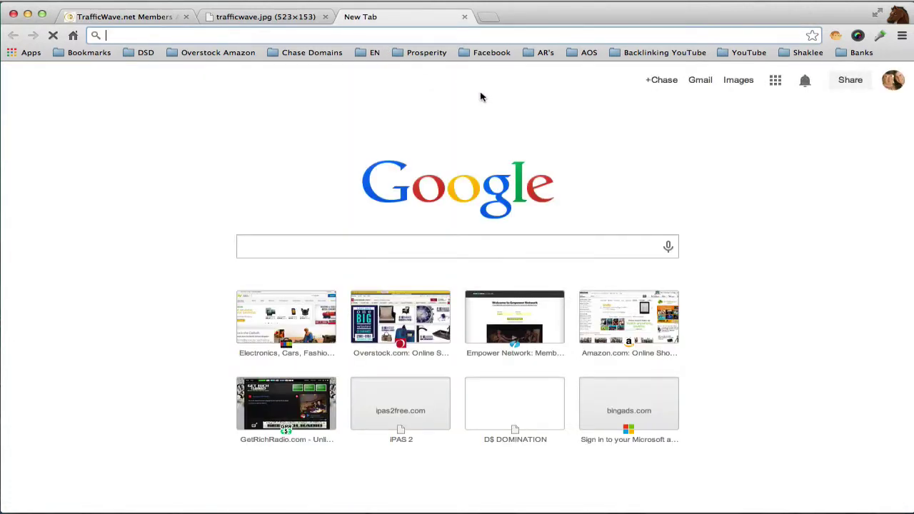
pyautogui.click(546, 53)
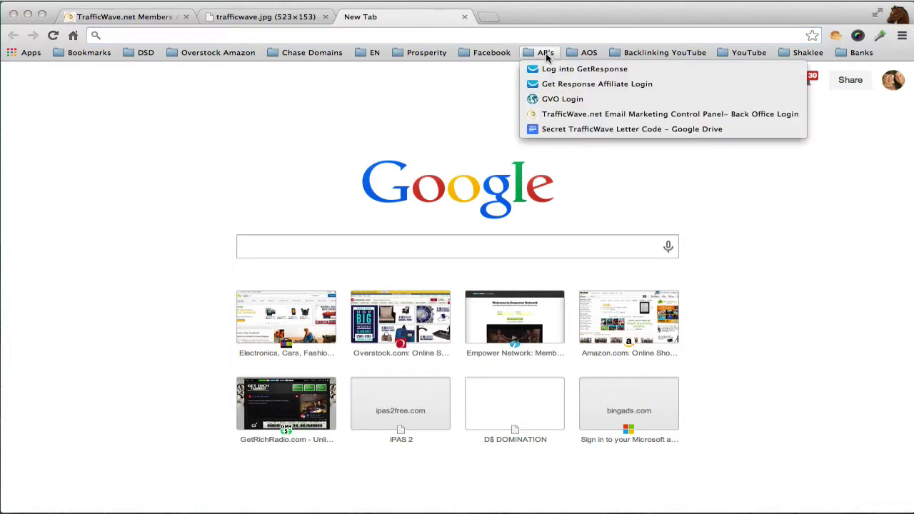
pyautogui.click(545, 131)
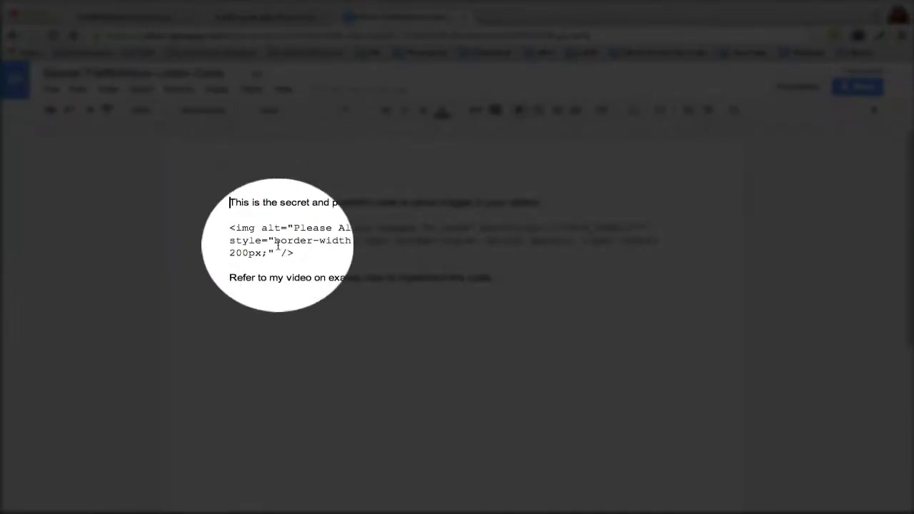
# - Select the img code block and copy it via the context menu
pyautogui.moveTo(230, 228); pyautogui.dragTo(296, 253)
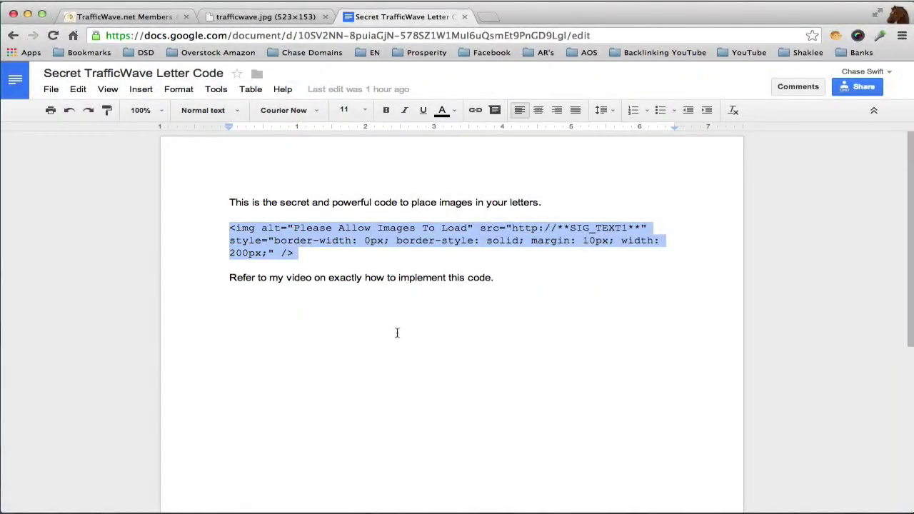
pyautogui.click(229, 227)
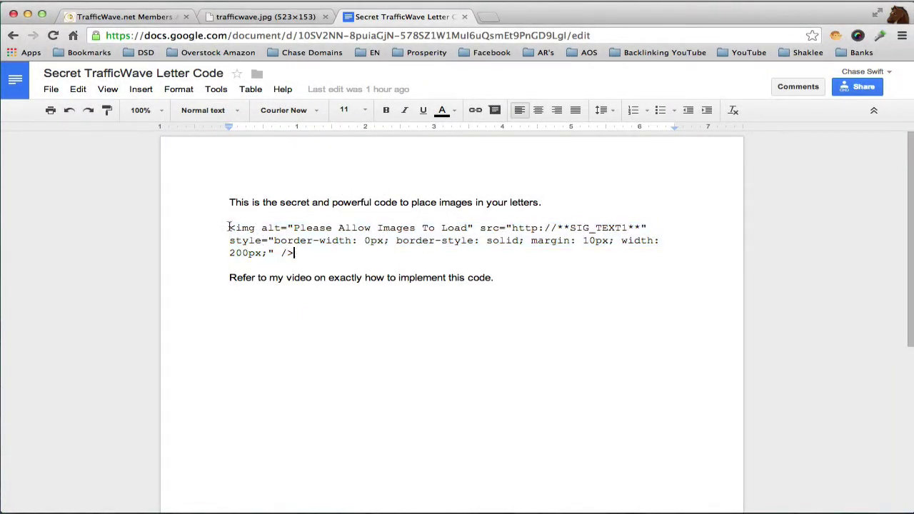
pyautogui.moveTo(229, 228); pyautogui.dragTo(293, 253)
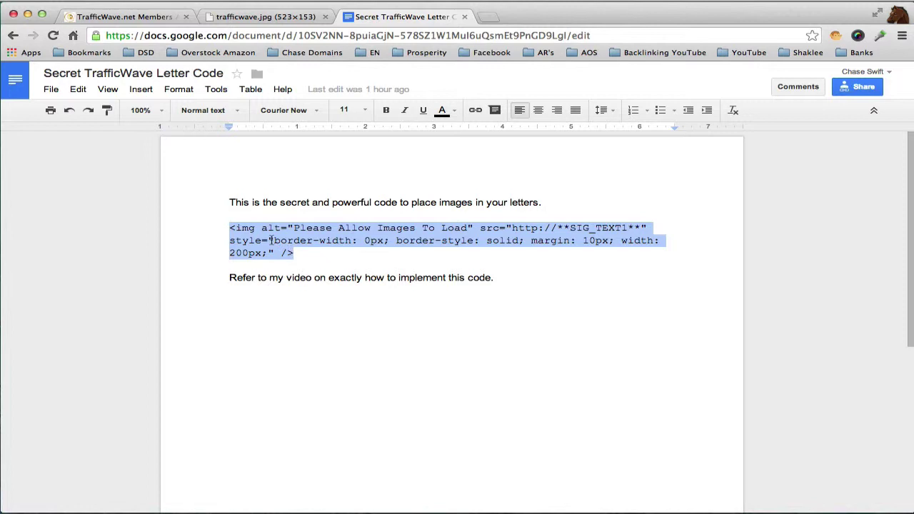
pyautogui.rightClick(270, 239)
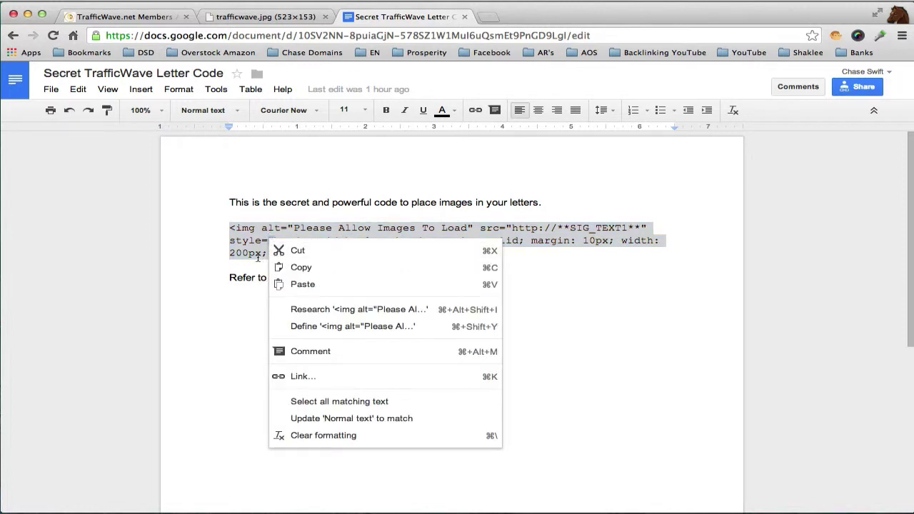
pyautogui.click(203, 242)
# - Reselect the img block, then highlight the 'Refer to my video' line and the document's first line
pyautogui.moveTo(229, 227); pyautogui.dragTo(295, 253)
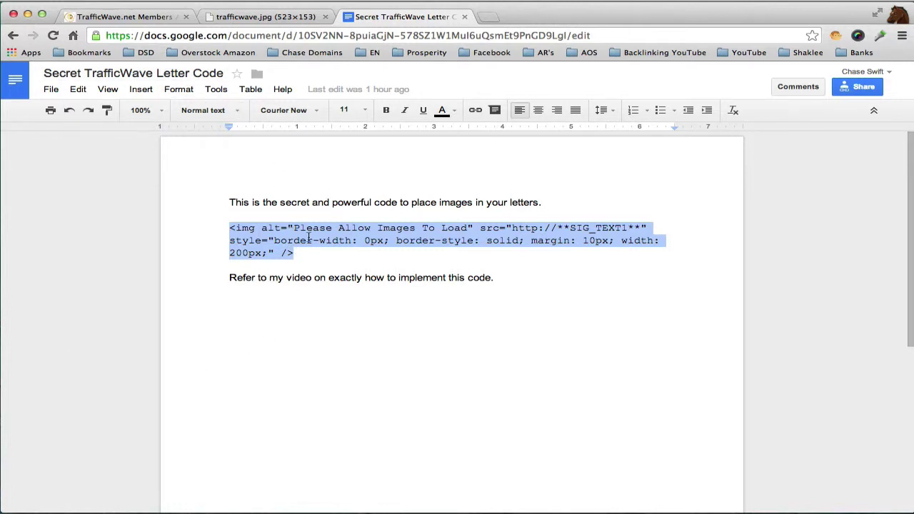
pyautogui.moveTo(229, 277); pyautogui.dragTo(499, 279)
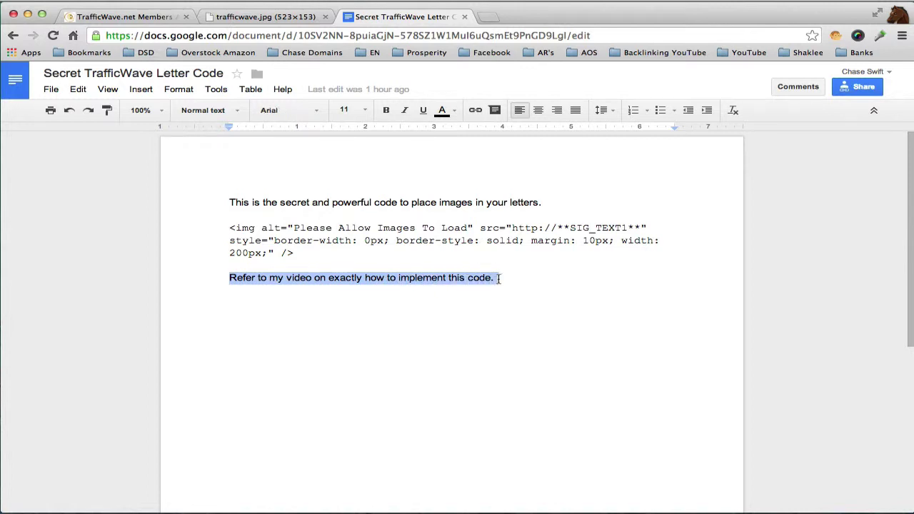
pyautogui.click(418, 291)
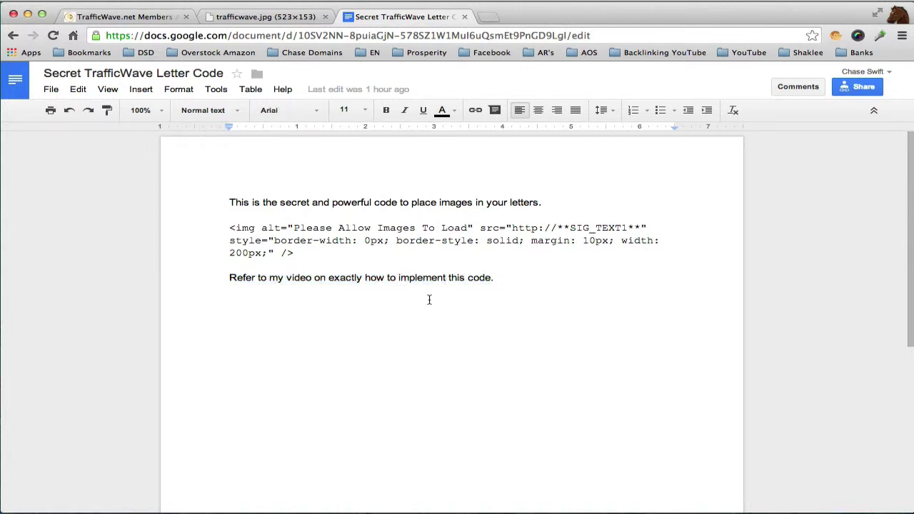
pyautogui.moveTo(231, 202); pyautogui.dragTo(550, 204)
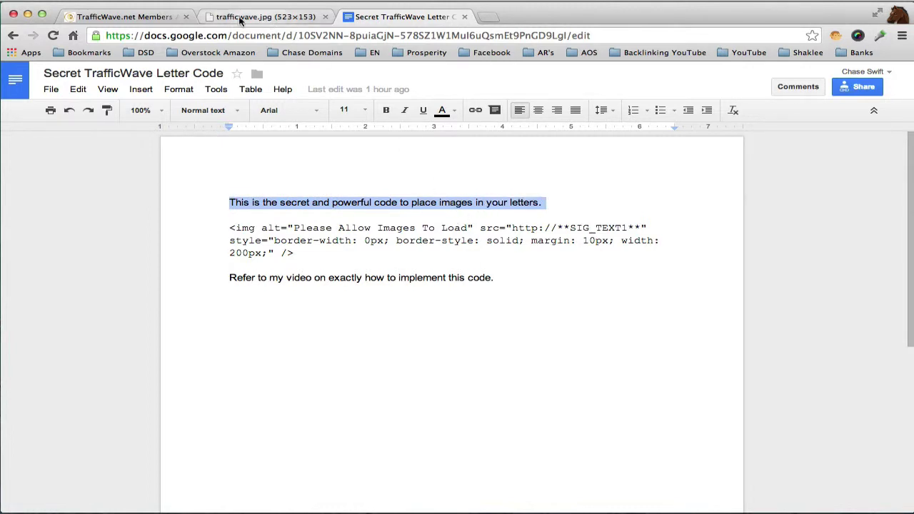
# - In the letter's HTML source view, paste the img code over the word 'photo'
pyautogui.click(160, 18)
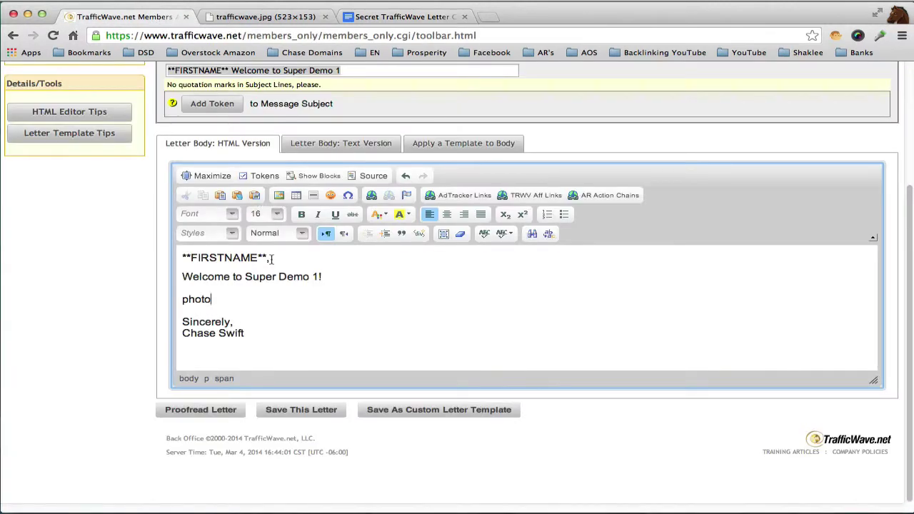
pyautogui.doubleClick(197, 299)
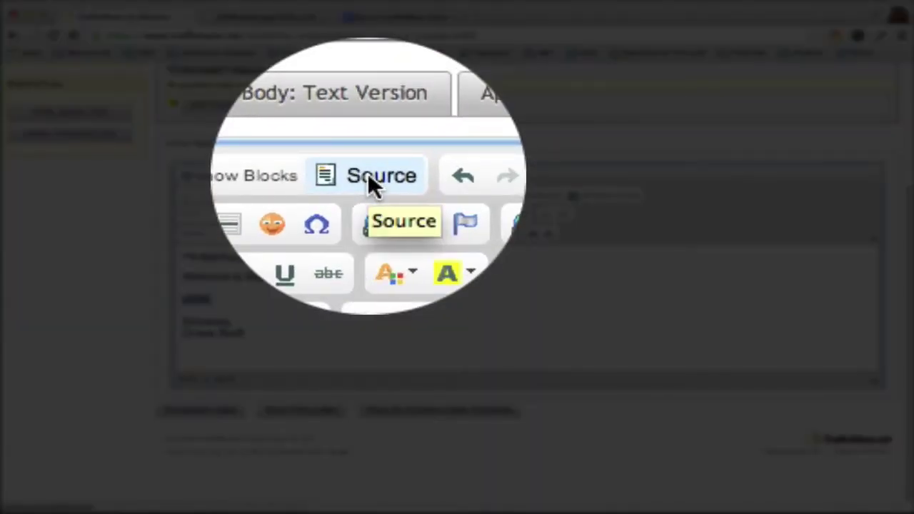
pyautogui.click(369, 174)
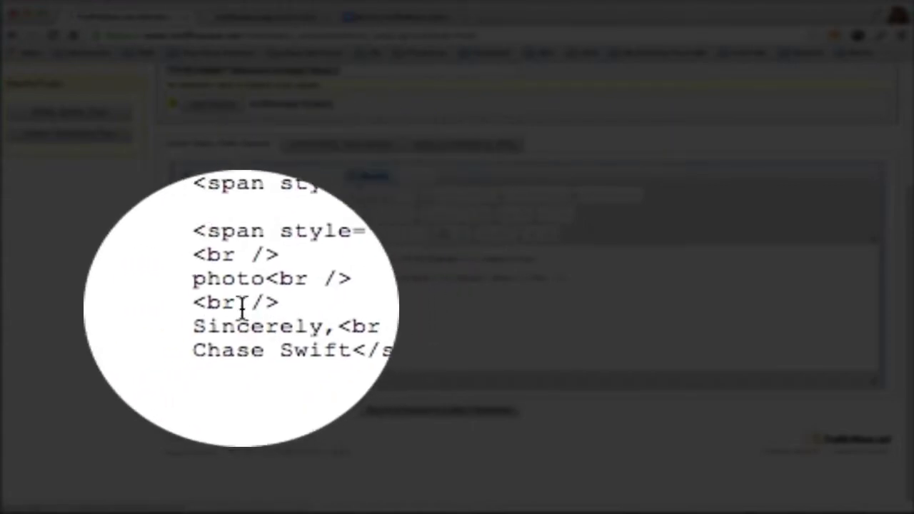
pyautogui.moveTo(224, 296); pyautogui.dragTo(251, 297)
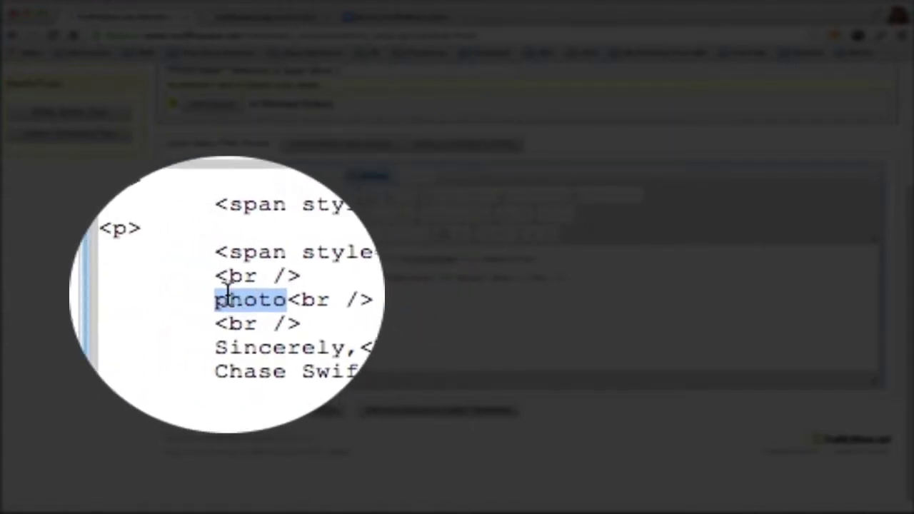
pyautogui.rightClick(234, 295)
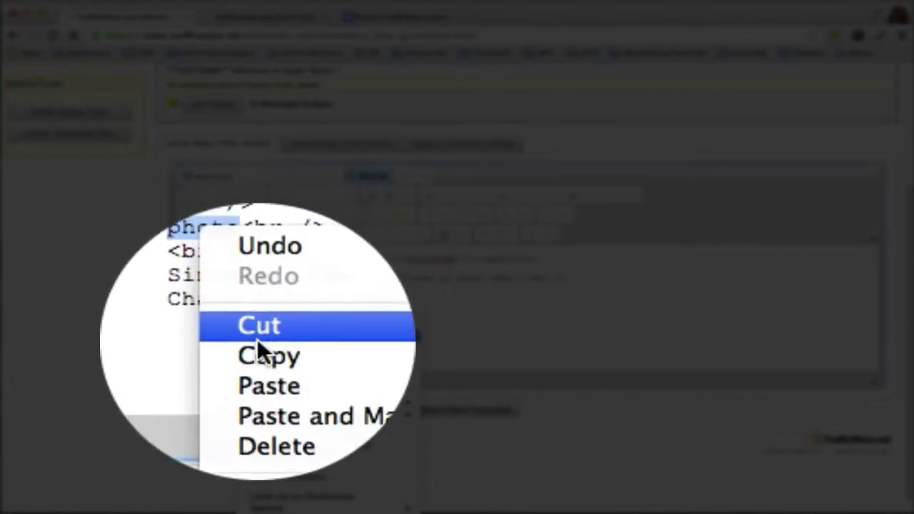
pyautogui.click(263, 357)
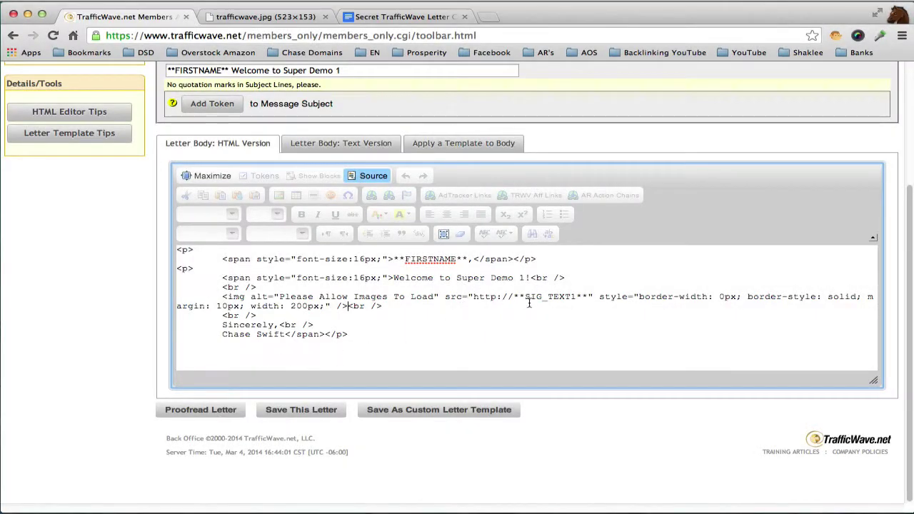
# - Check the SIG_TEXT1 token in the image source, then return to the rendered view
pyautogui.moveTo(515, 297); pyautogui.dragTo(590, 299)
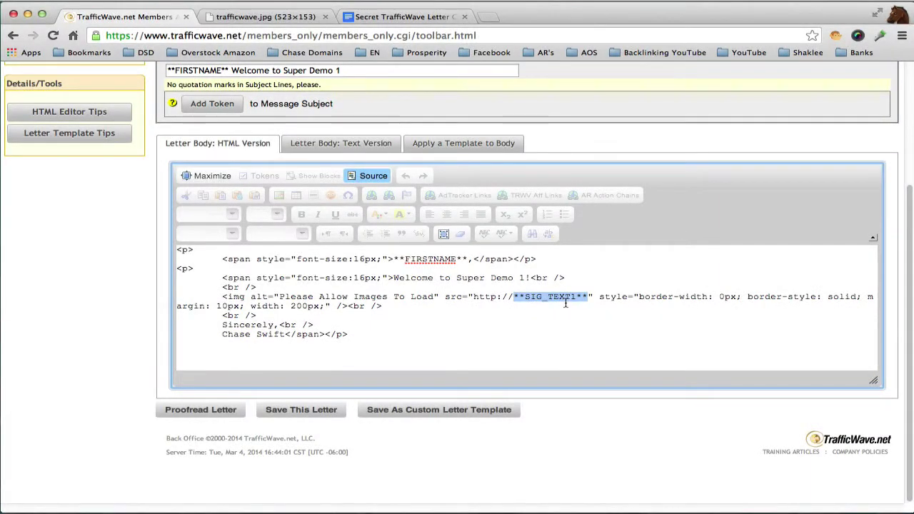
pyautogui.press('End')
pyautogui.moveTo(570, 296); pyautogui.dragTo(576, 297)
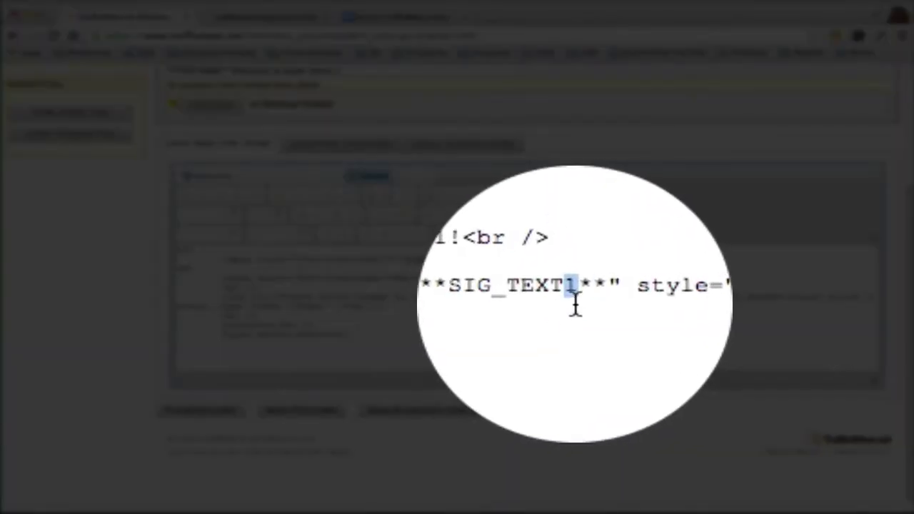
pyautogui.click(576, 304)
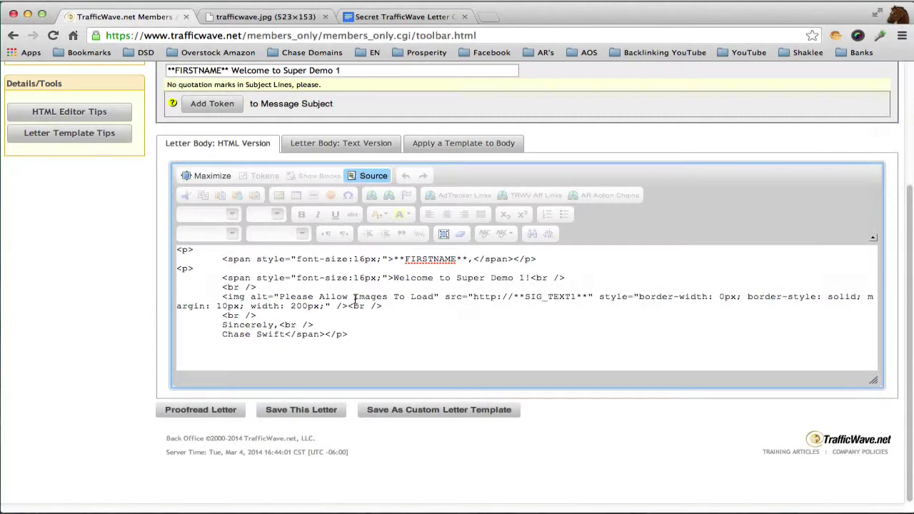
pyautogui.click(365, 176)
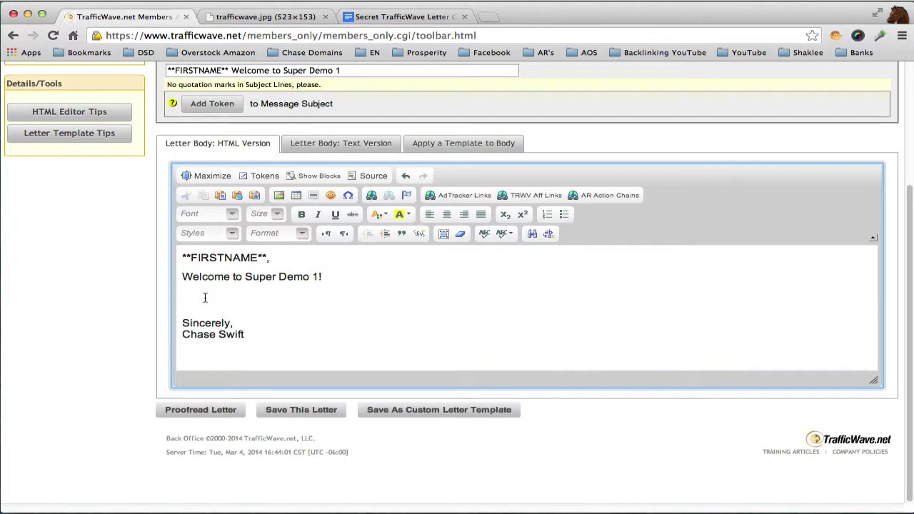
pyautogui.press('super+v')
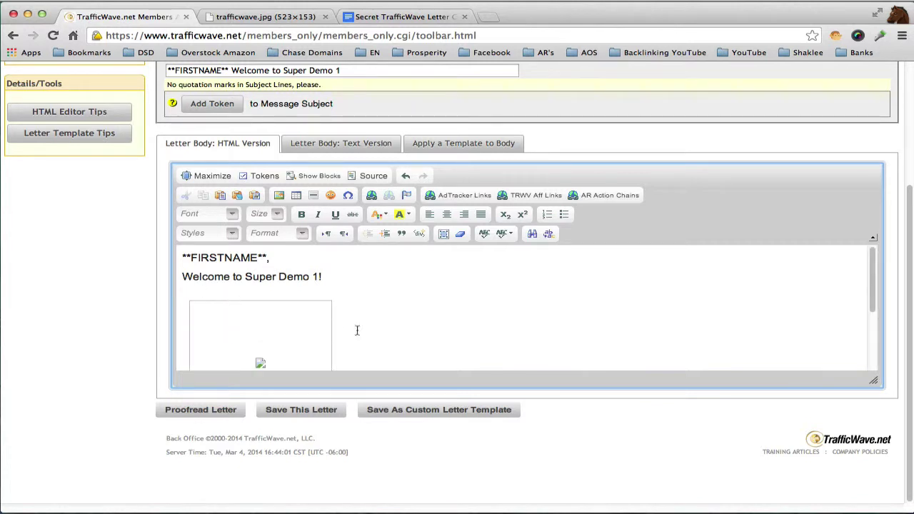
pyautogui.moveTo(872, 302); pyautogui.dragTo(776, 298)
pyautogui.click(349, 293)
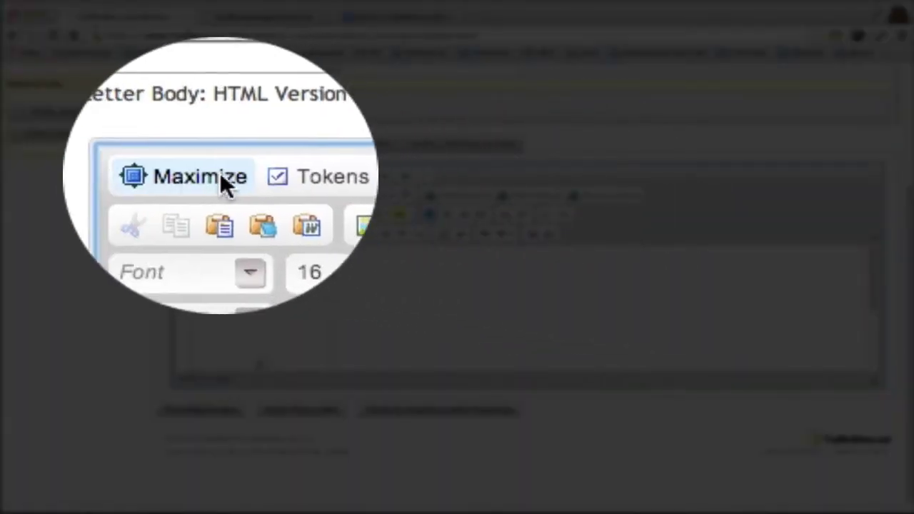
pyautogui.click(210, 171)
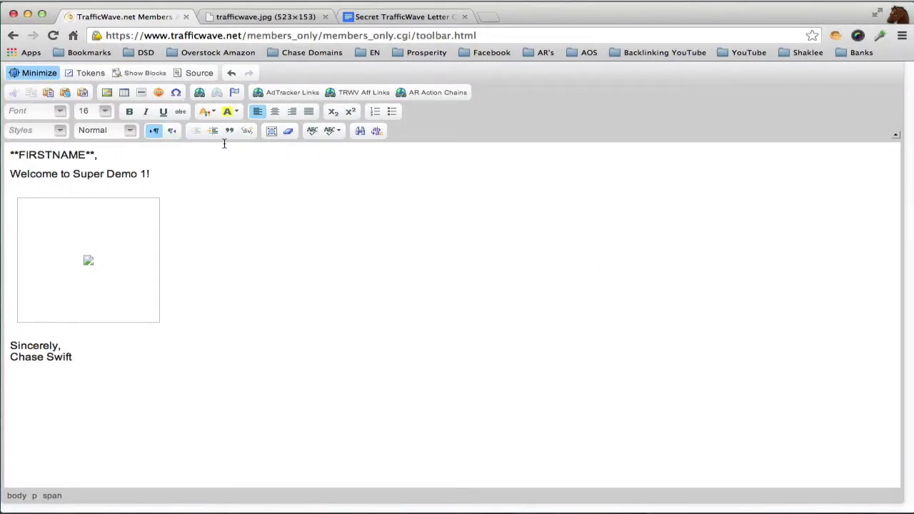
pyautogui.click(39, 75)
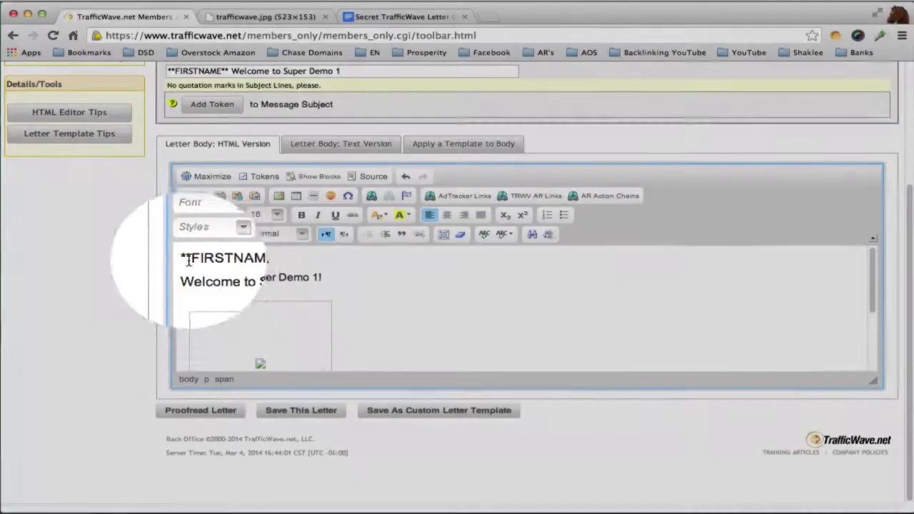
pyautogui.moveTo(182, 258); pyautogui.dragTo(267, 259)
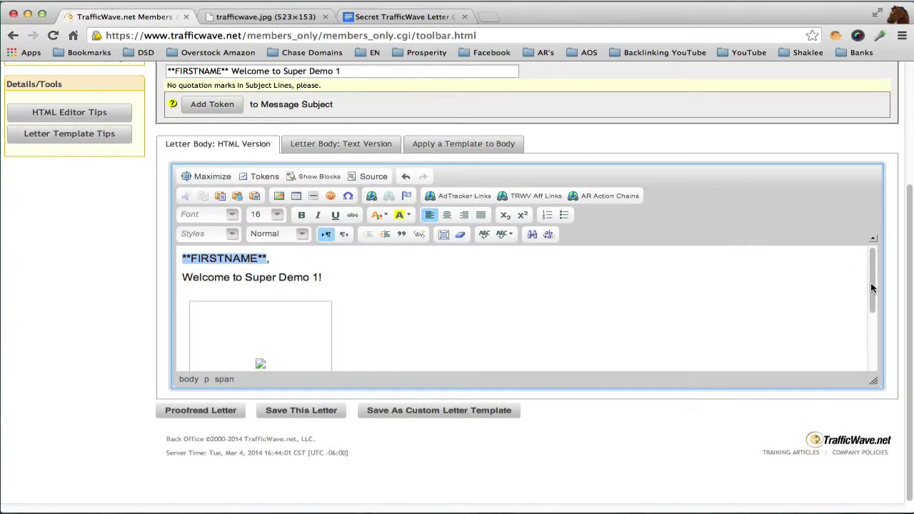
pyautogui.moveTo(872, 287); pyautogui.dragTo(859, 339)
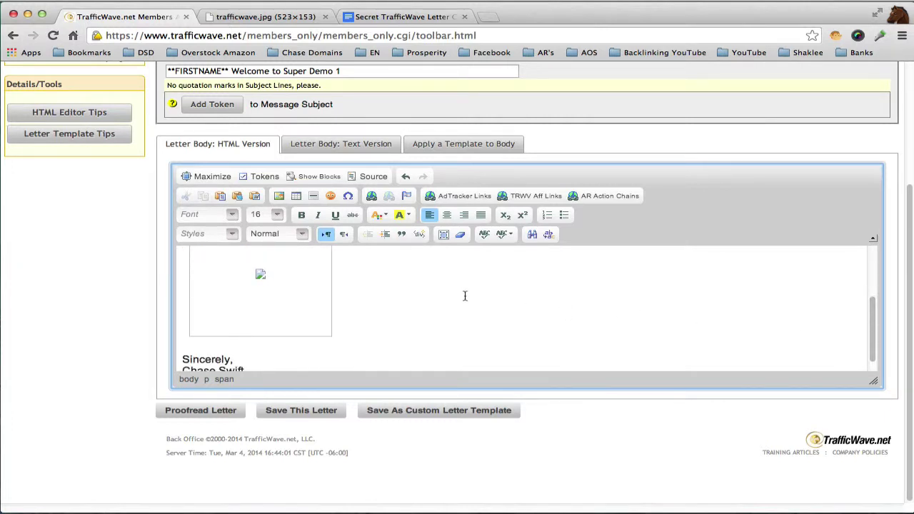
pyautogui.click(294, 17)
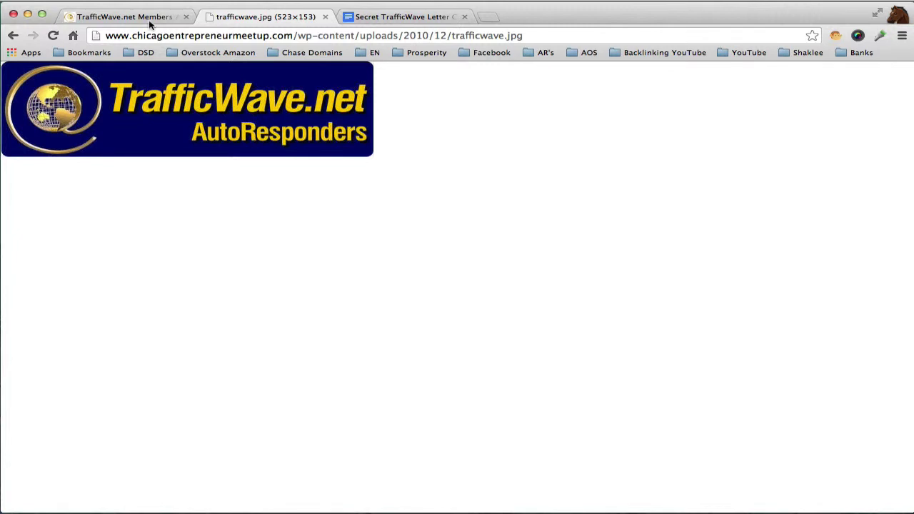
pyautogui.click(150, 20)
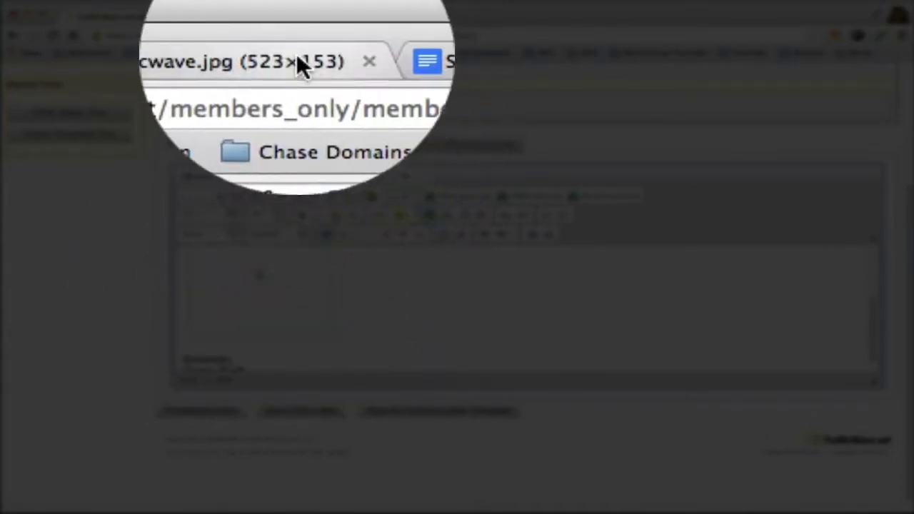
pyautogui.click(275, 18)
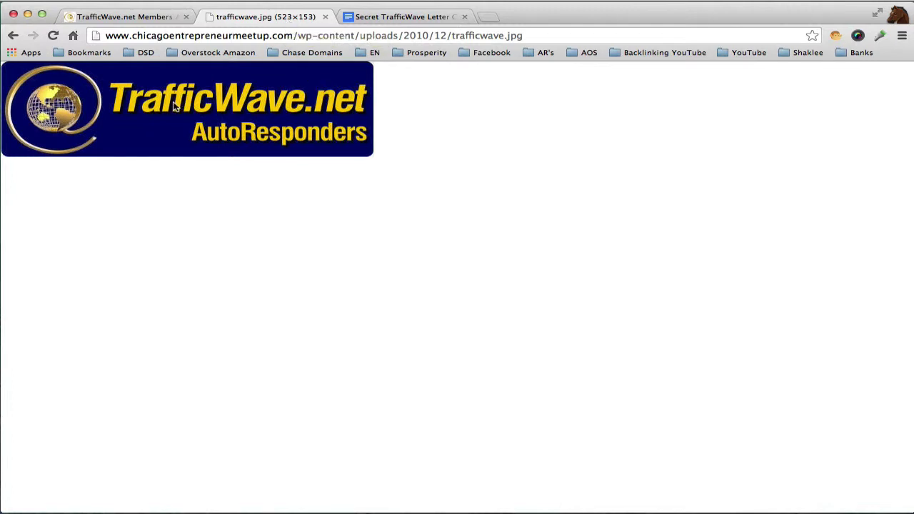
pyautogui.click(150, 18)
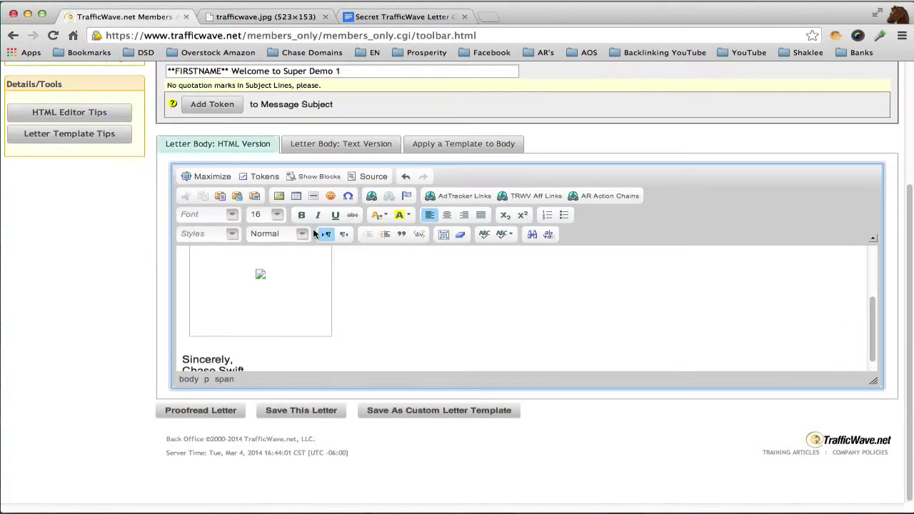
pyautogui.scroll(-1, 858, 341)
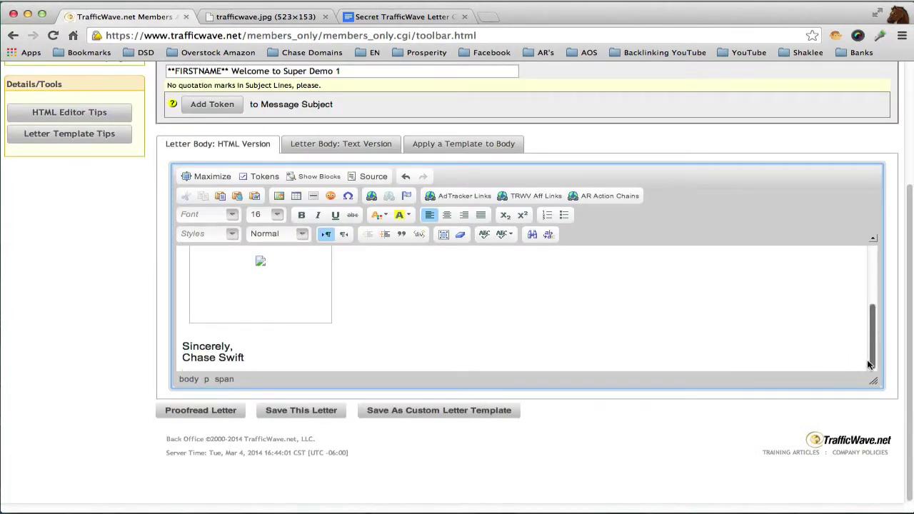
pyautogui.scroll(5, 800, 292)
pyautogui.click(330, 258)
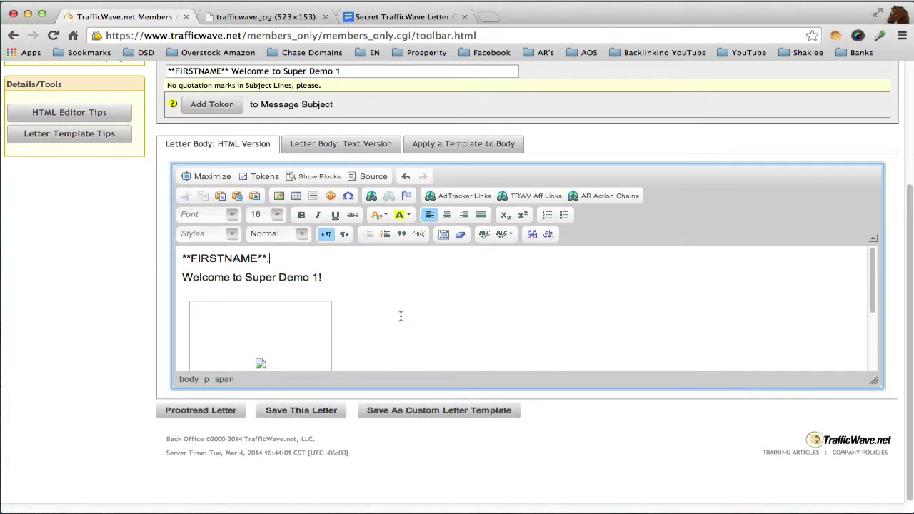
pyautogui.scroll(4, 715, 178)
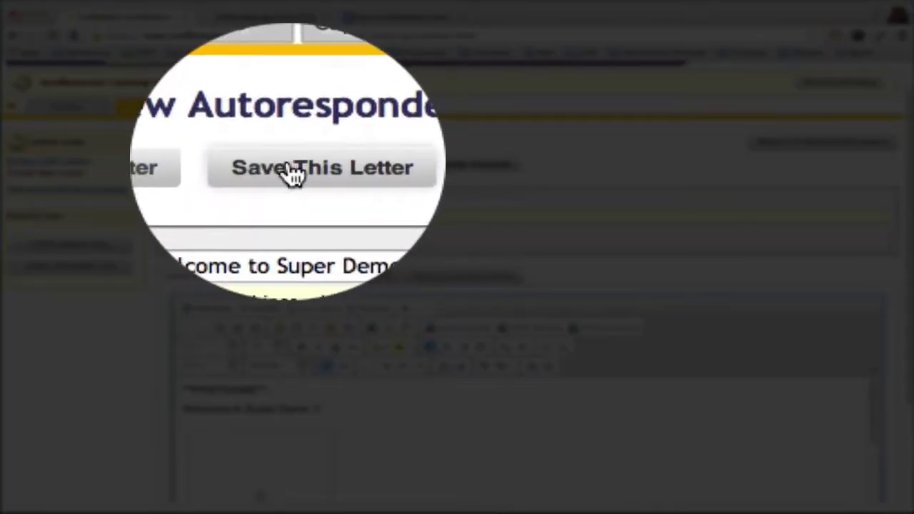
# - Save the welcome letter and set the held letter's delay to 0 days
pyautogui.click(292, 173)
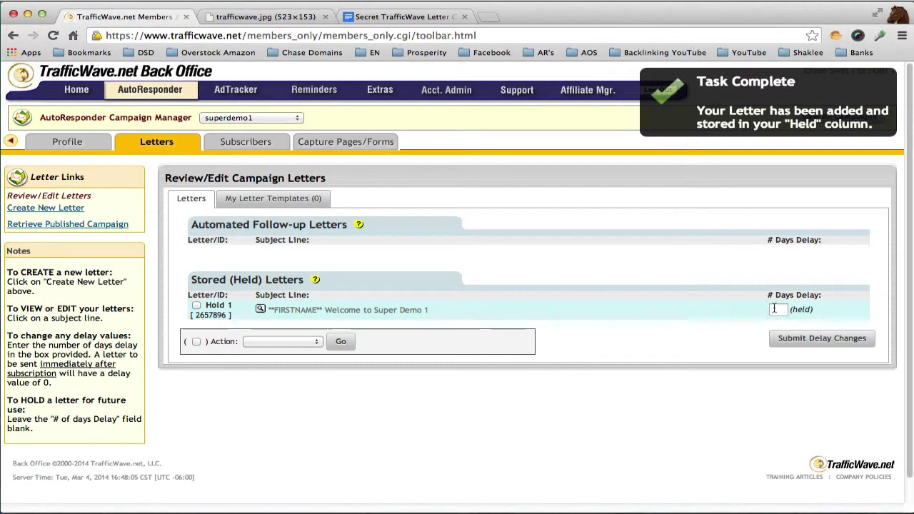
pyautogui.click(776, 310)
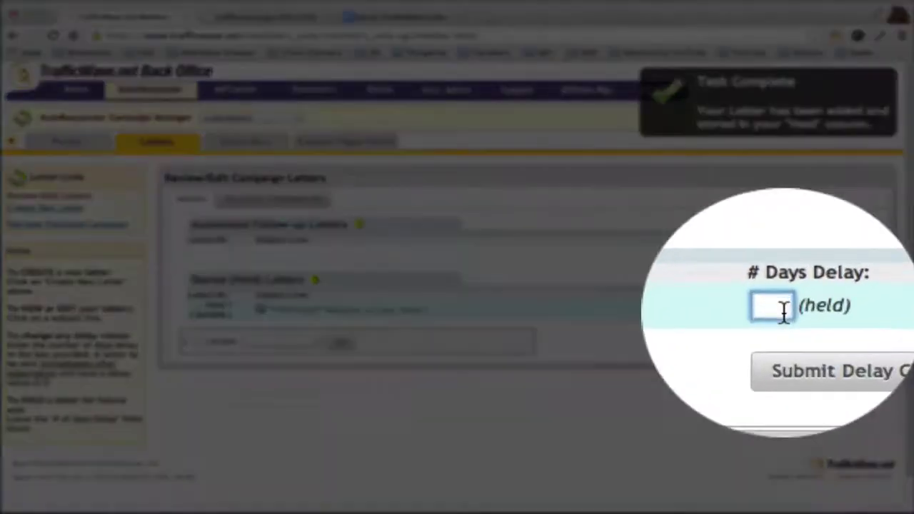
pyautogui.write('0')
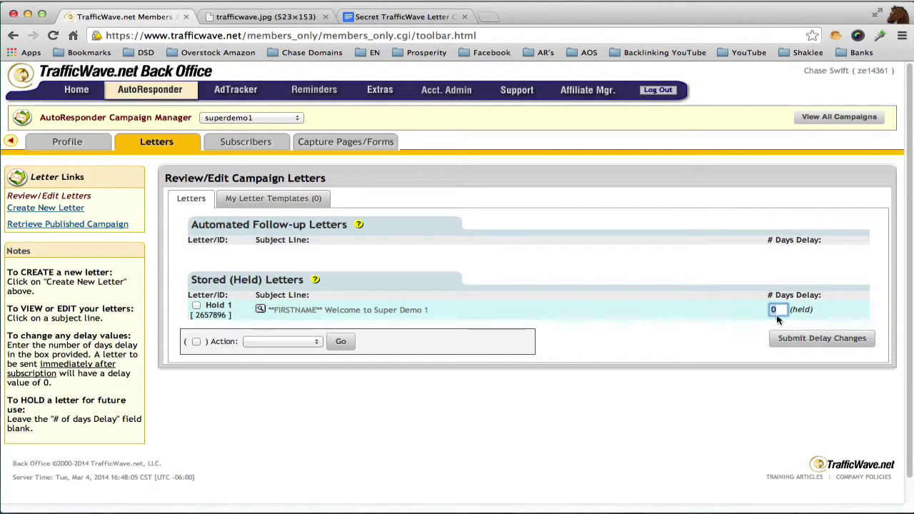
pyautogui.click(823, 341)
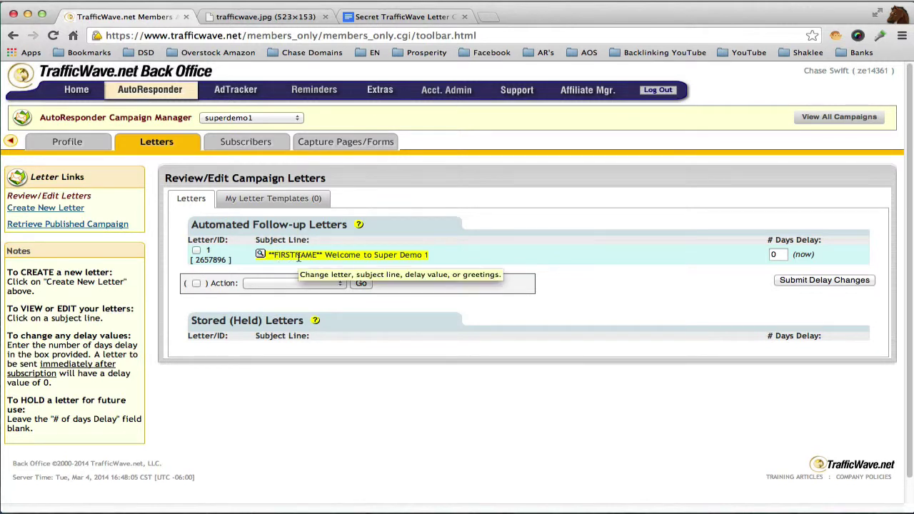
pyautogui.moveTo(338, 143)
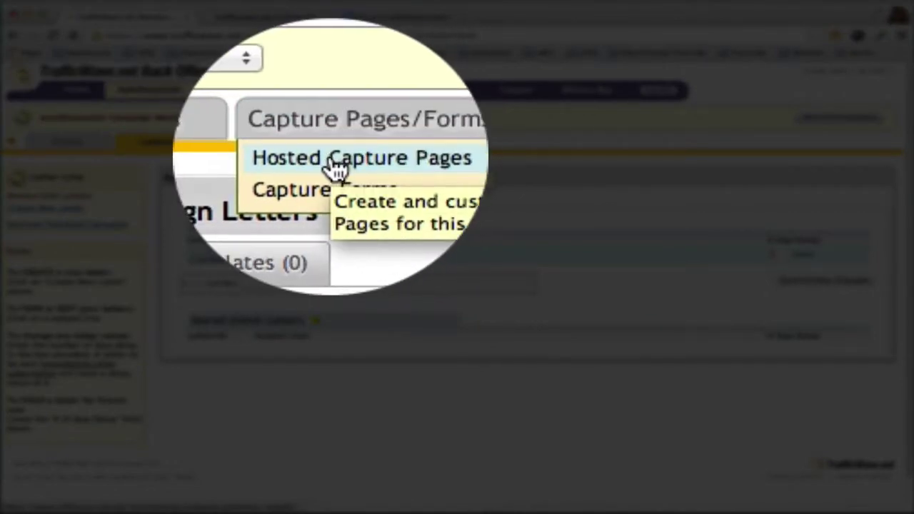
# - From Hosted Capture Pages, open the superdemo1 safety capture page
pyautogui.click(348, 161)
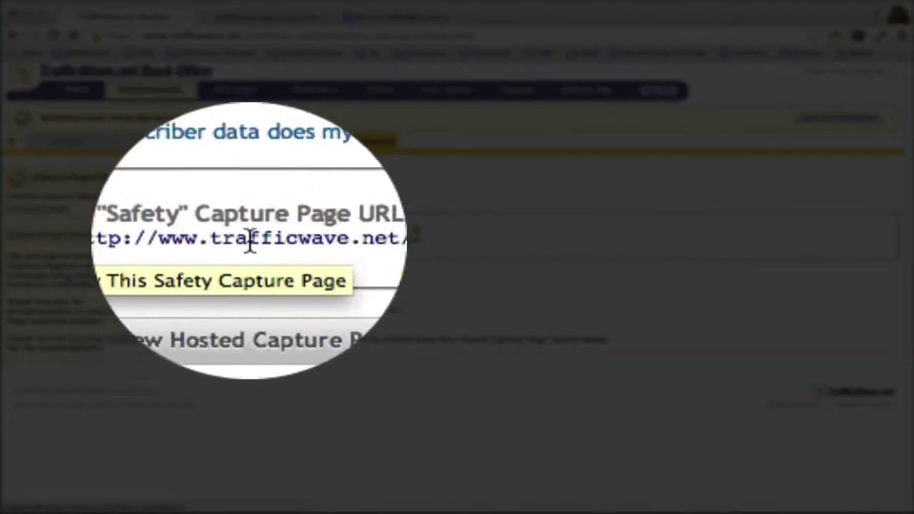
pyautogui.moveTo(374, 238); pyautogui.dragTo(423, 241)
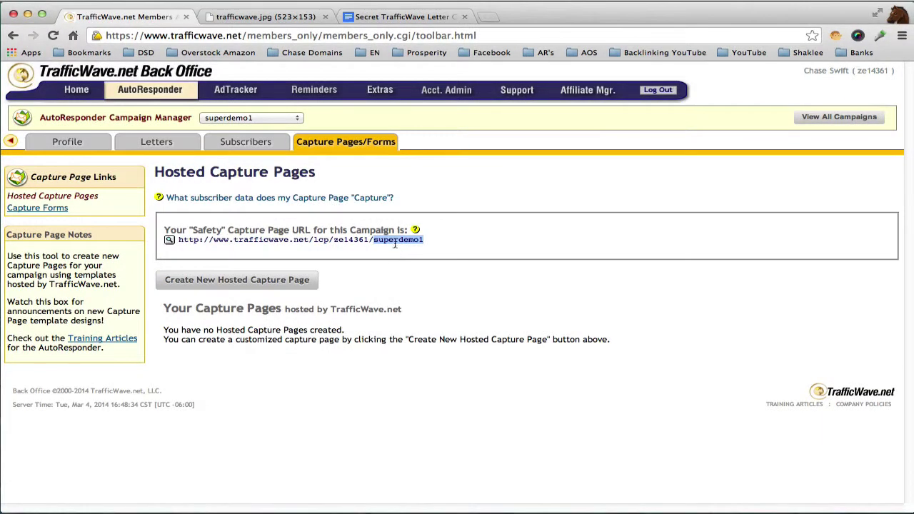
pyautogui.click(394, 248)
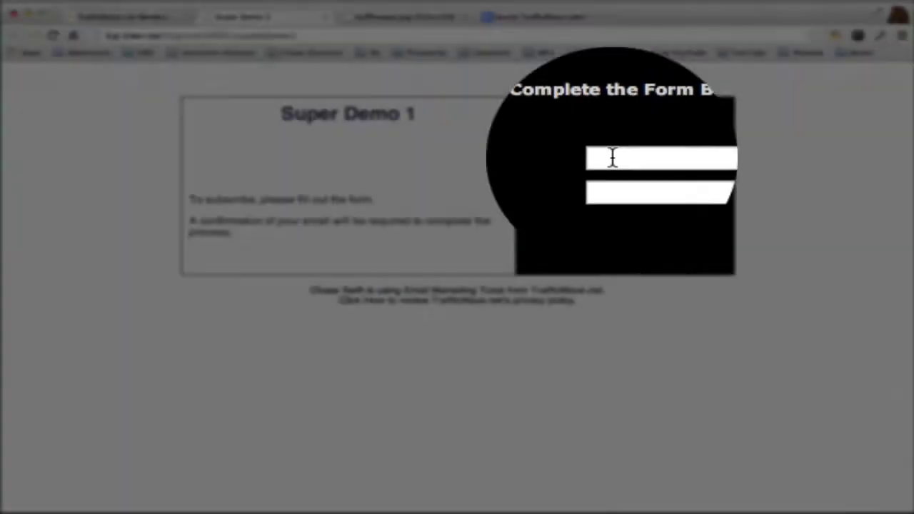
# - Enter the subscriber's name and e-mail address into the Super Demo 1 form and submit it
pyautogui.click(612, 157)
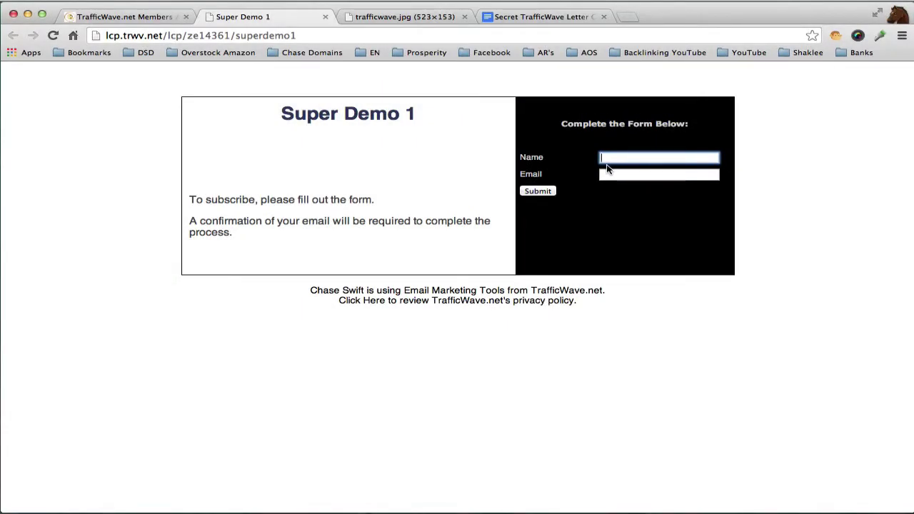
pyautogui.write('Chase Swift')
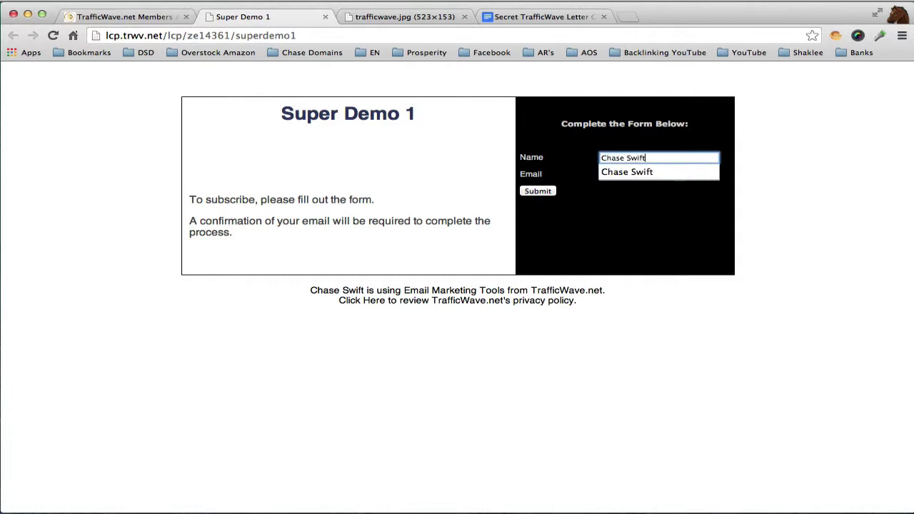
pyautogui.click(655, 170)
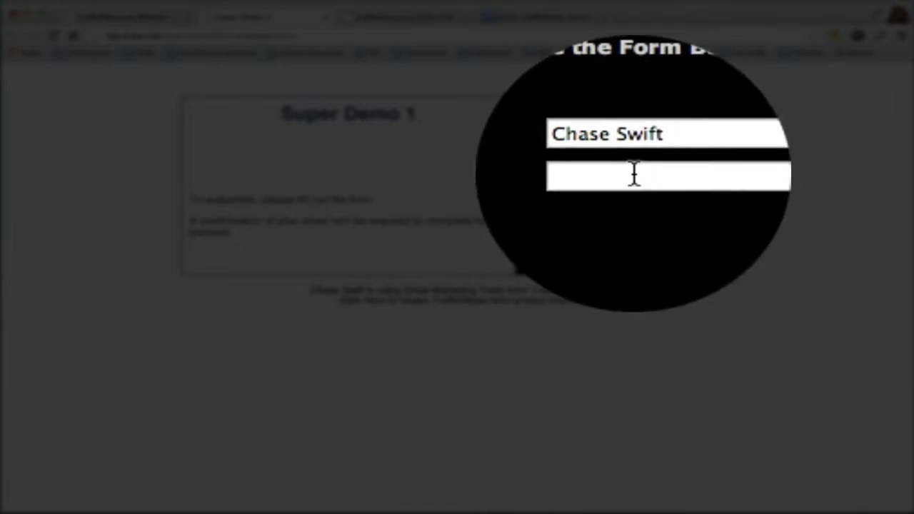
pyautogui.click(631, 175)
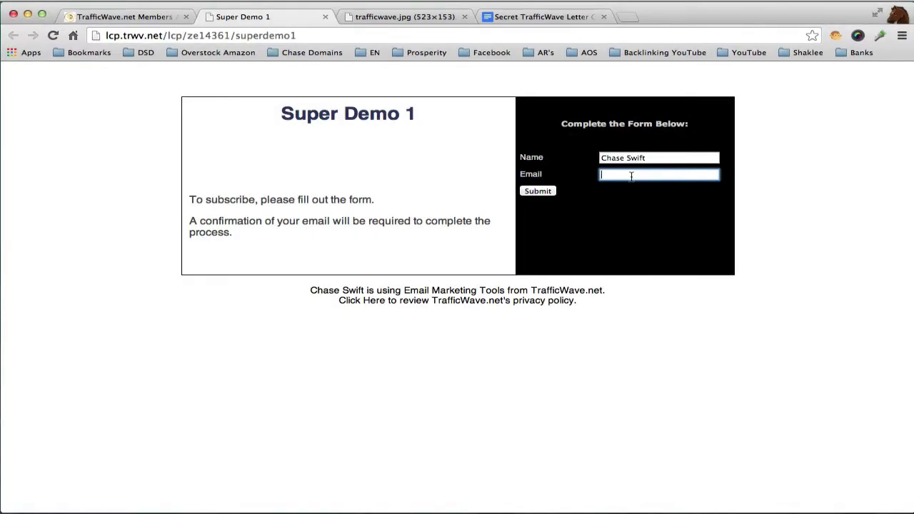
pyautogui.write('c')
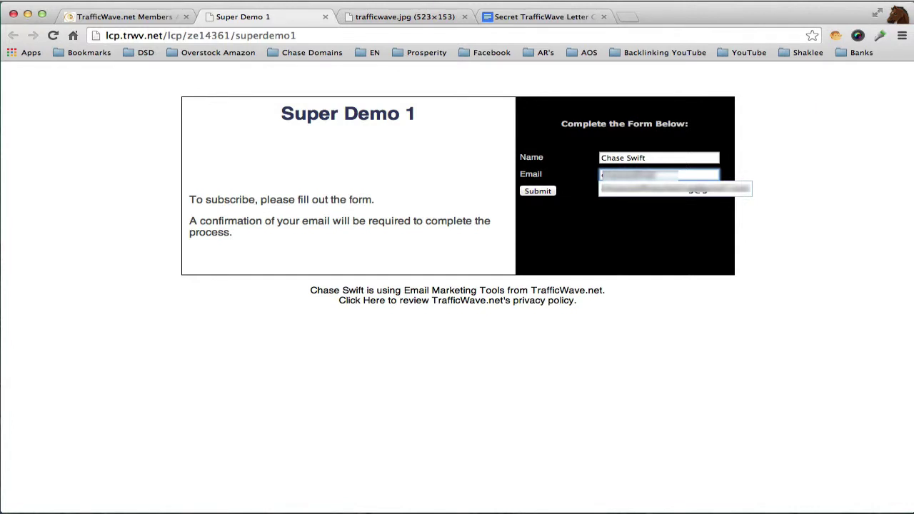
pyautogui.write('@gmail.')
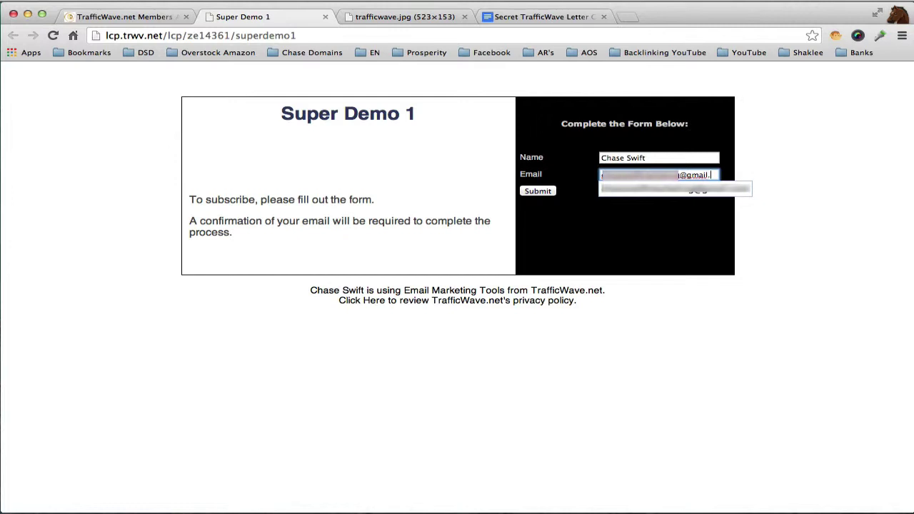
pyautogui.write('com')
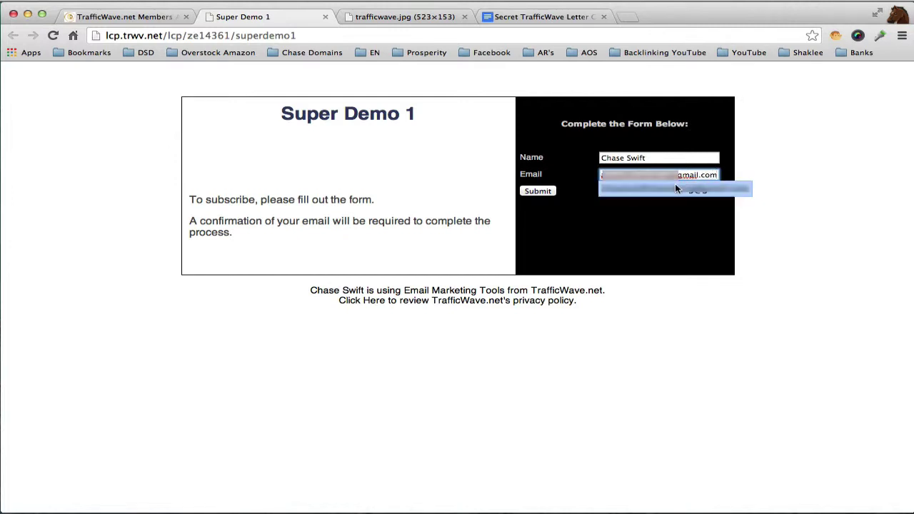
pyautogui.click(675, 187)
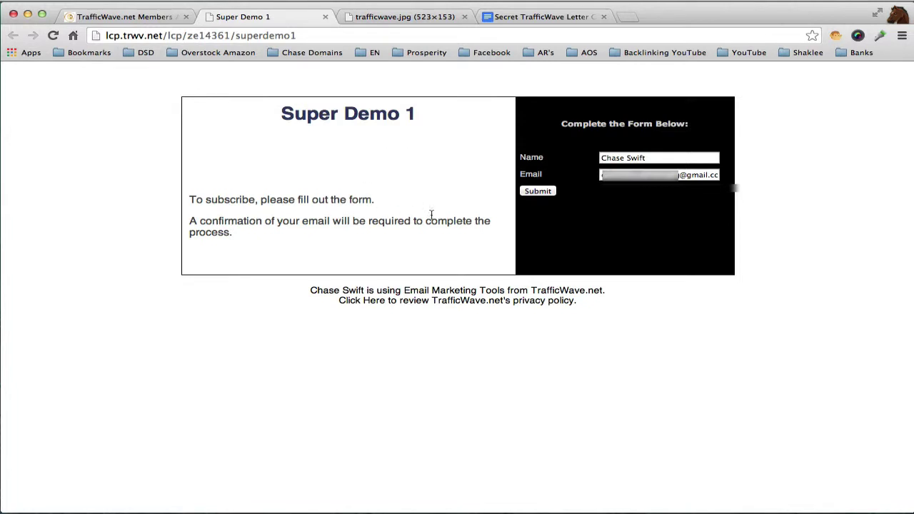
pyautogui.click(539, 192)
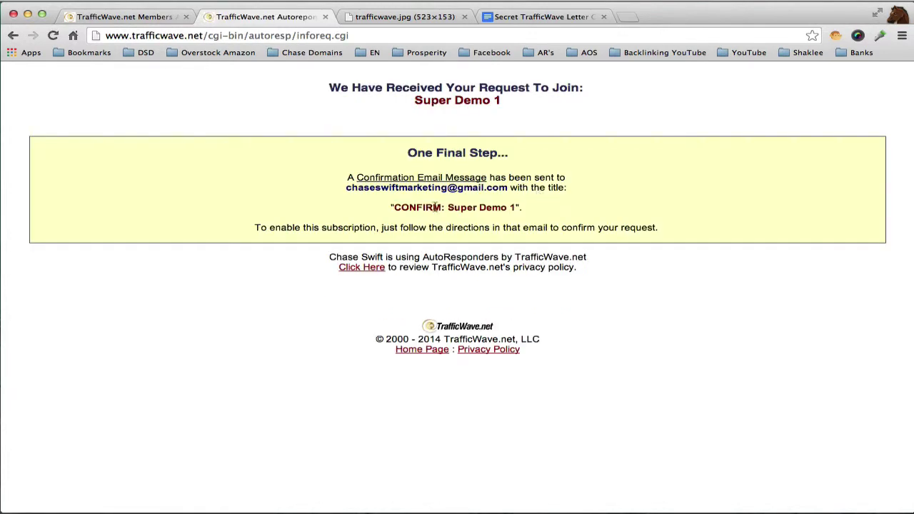
# - Highlight the CONFIRM: Super Demo 1 title, then open a new Chrome tab
pyautogui.moveTo(392, 208); pyautogui.dragTo(522, 204)
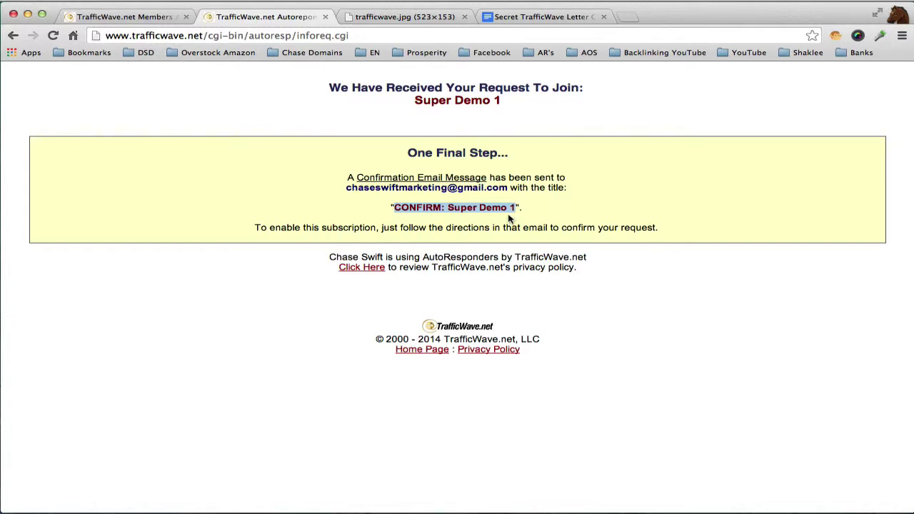
pyautogui.click(509, 220)
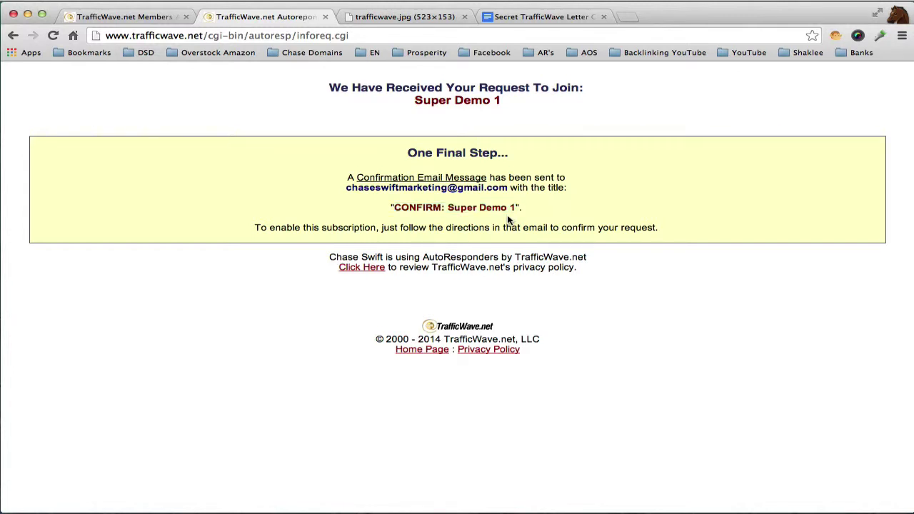
pyautogui.click(629, 17)
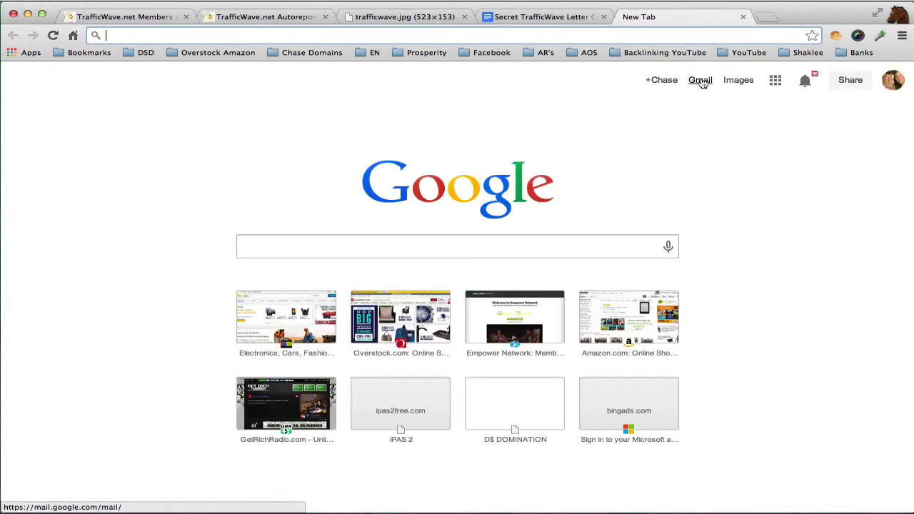
# - Open the CONFIRM: Super Demo 1 email in Gmail, follow its confirmation link, then delete the email
pyautogui.click(699, 81)
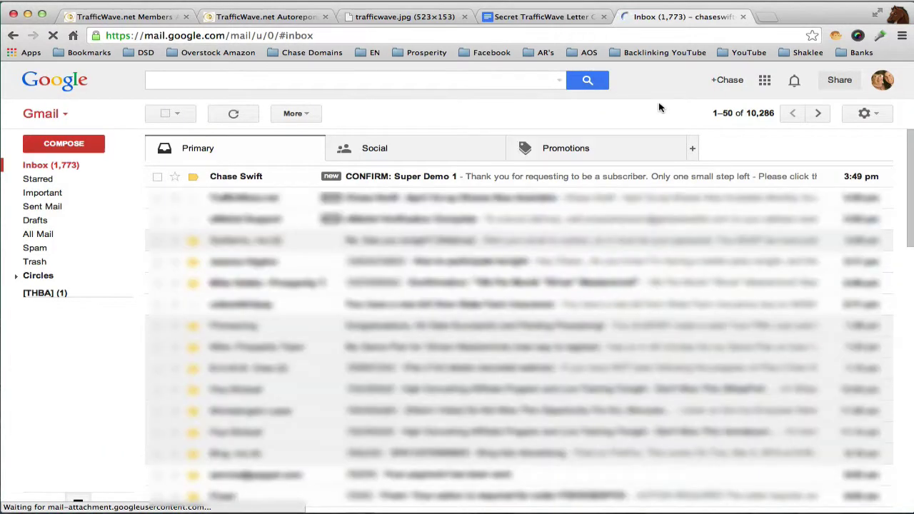
pyautogui.click(157, 176)
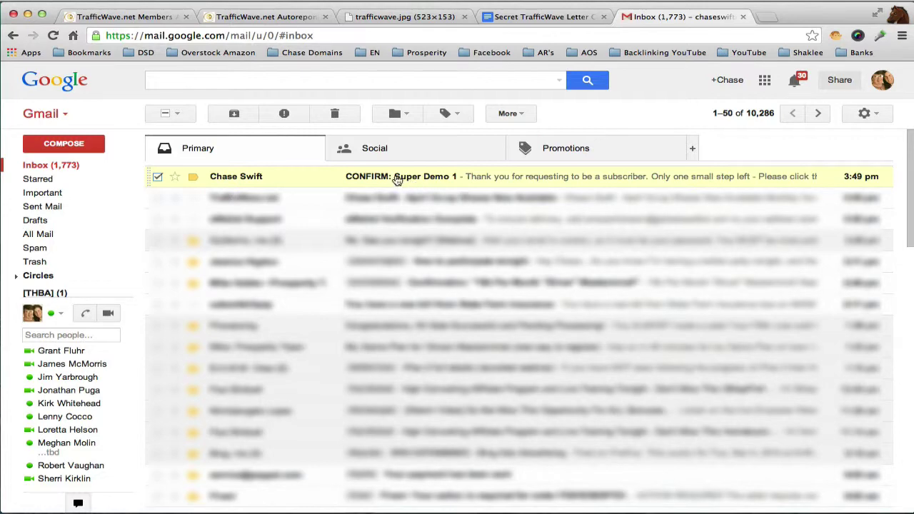
pyautogui.click(413, 178)
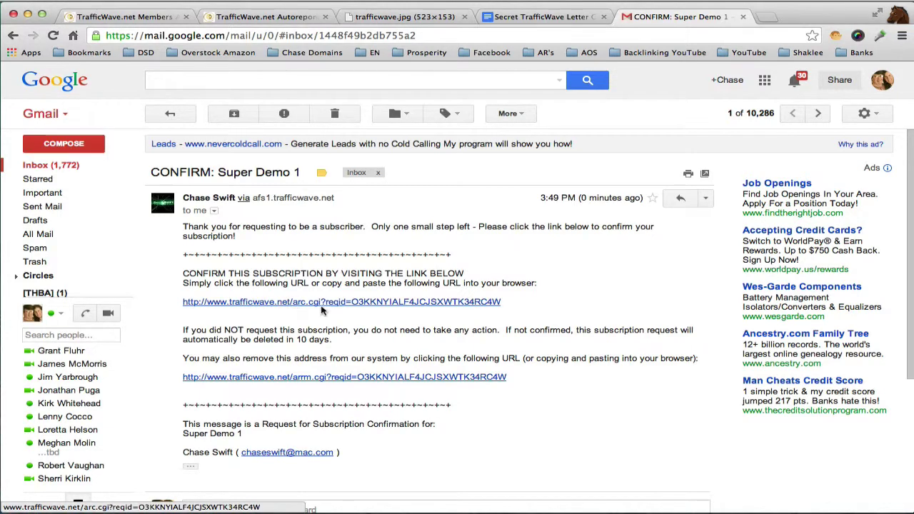
pyautogui.click(365, 303)
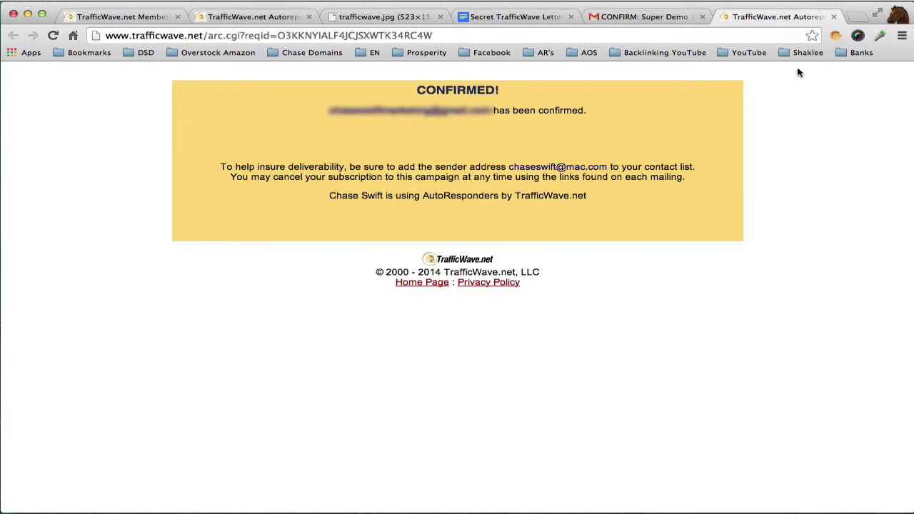
pyautogui.click(833, 16)
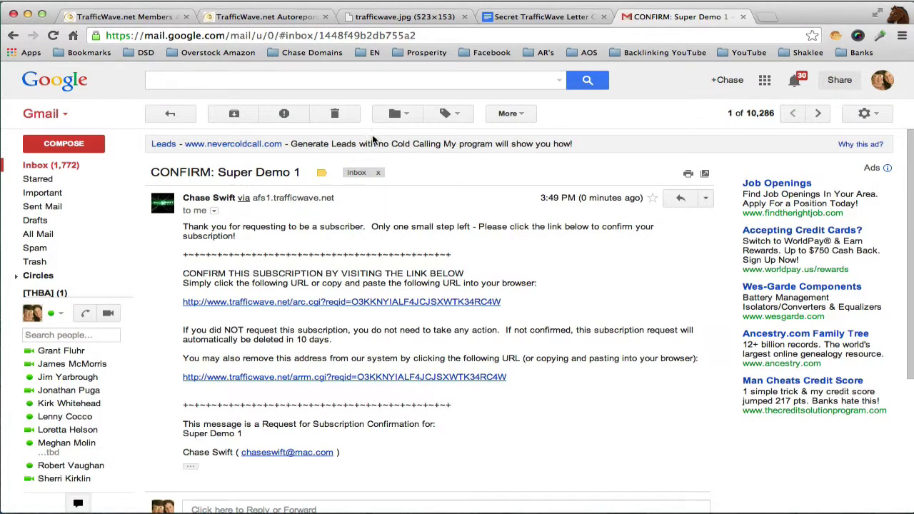
pyautogui.click(334, 114)
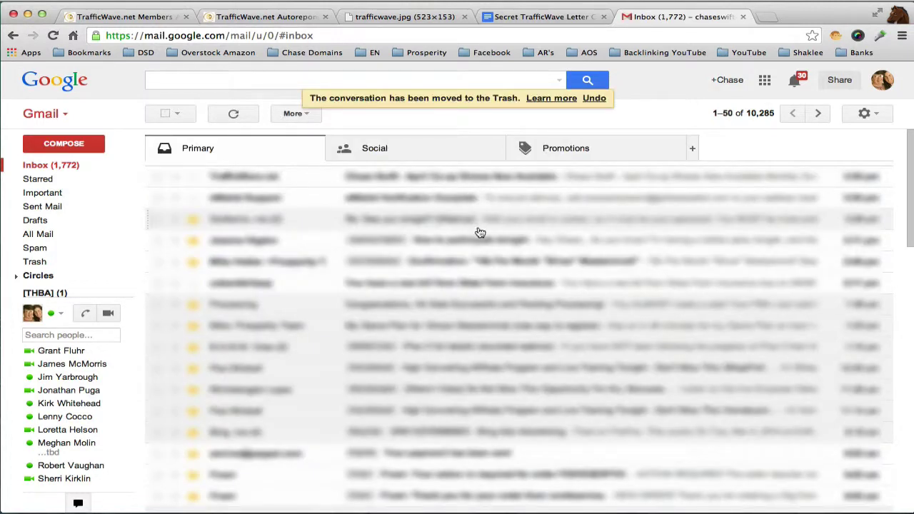
# - Refresh the Gmail inbox twice until the Welcome to Super Demo 1 email appears, then tick it
pyautogui.click(235, 114)
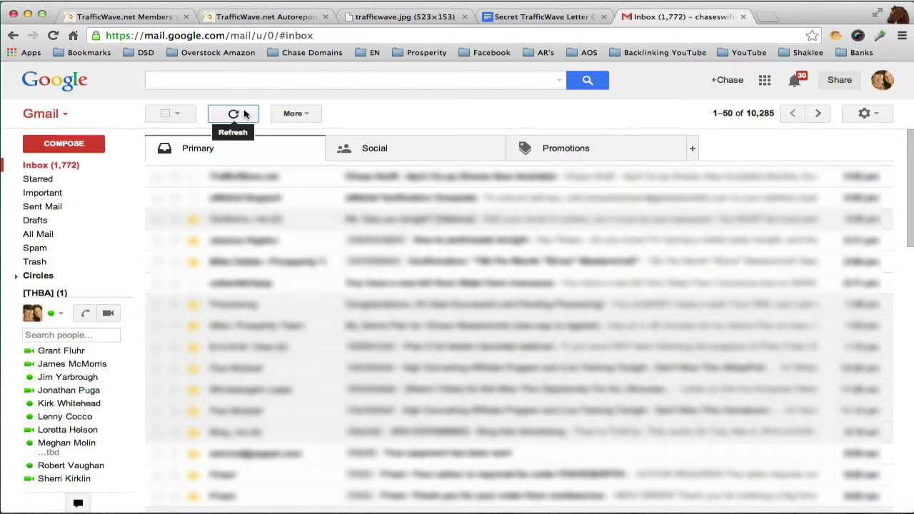
pyautogui.click(245, 115)
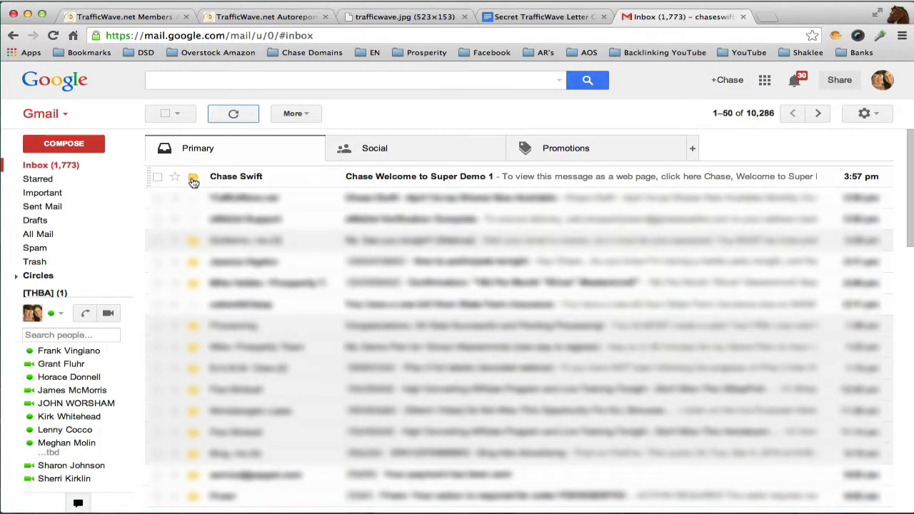
pyautogui.click(158, 176)
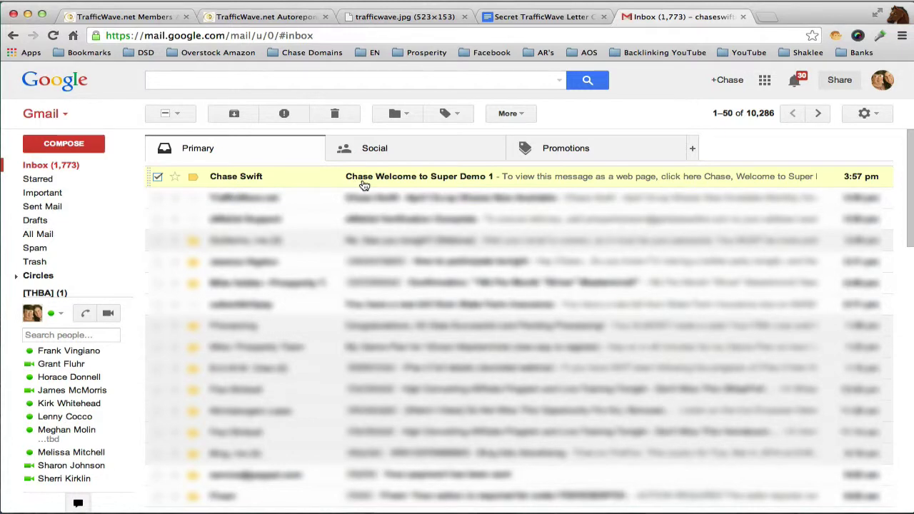
# - Open the Welcome to Super Demo 1 email, then show the trafficwave.jpg logo tab for comparison
pyautogui.click(428, 180)
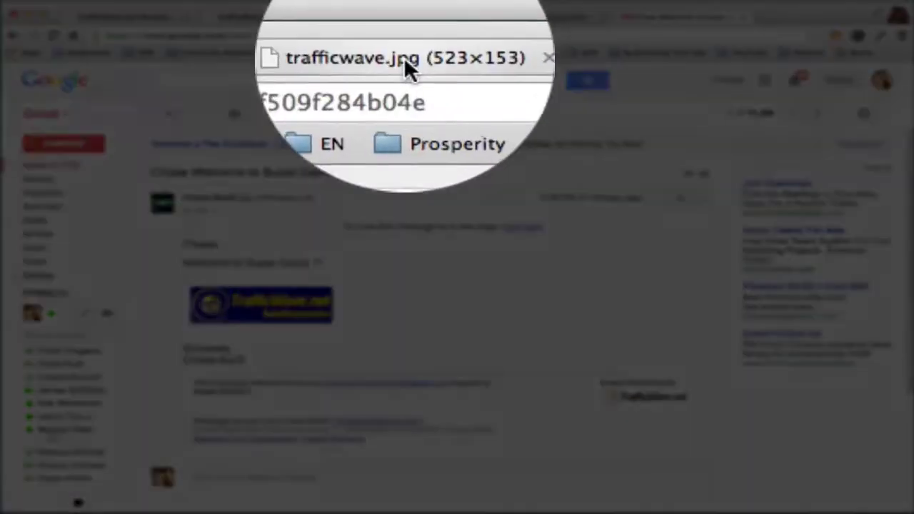
pyautogui.click(406, 16)
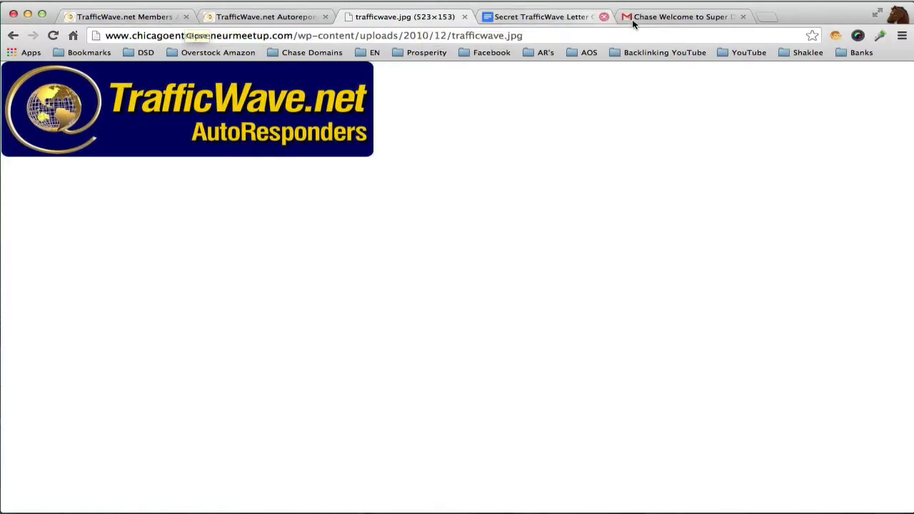
# - Check the img code's 200px width in the Secret TrafficWave Letter Code doc, then return to the email
pyautogui.click(671, 16)
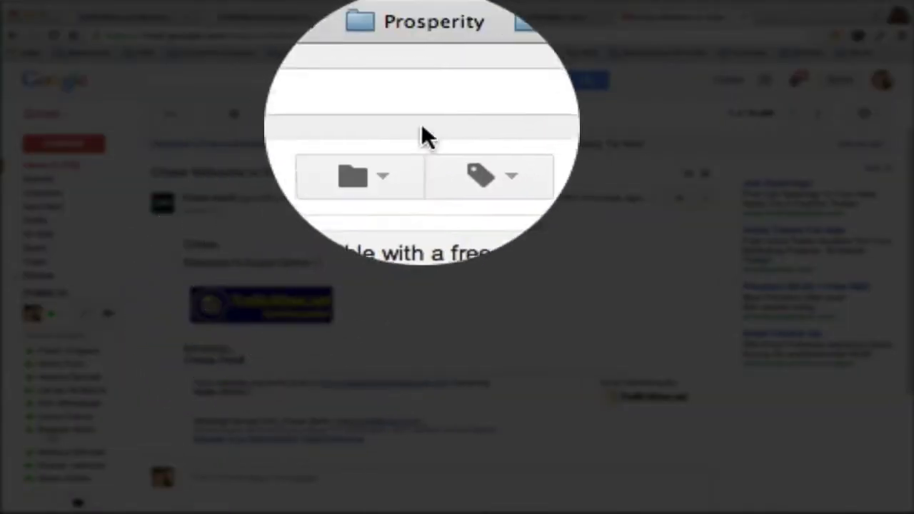
pyautogui.click(546, 17)
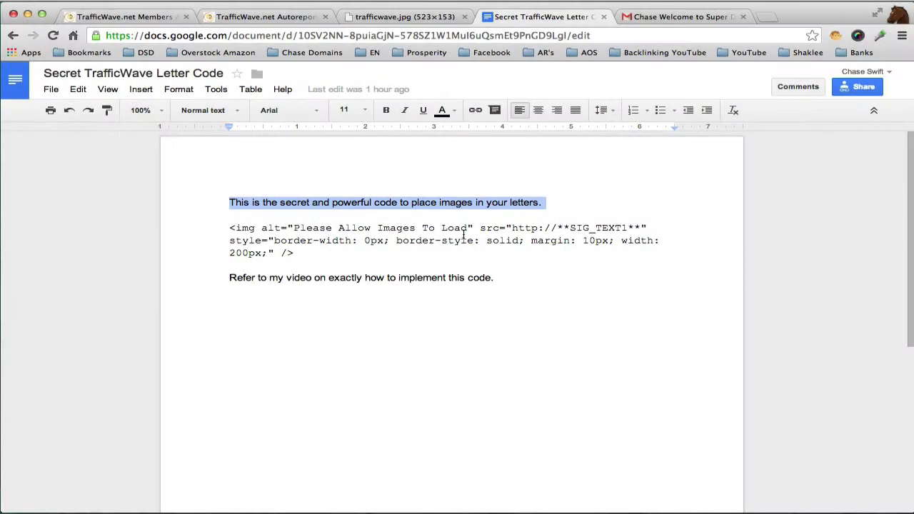
pyautogui.click(463, 233)
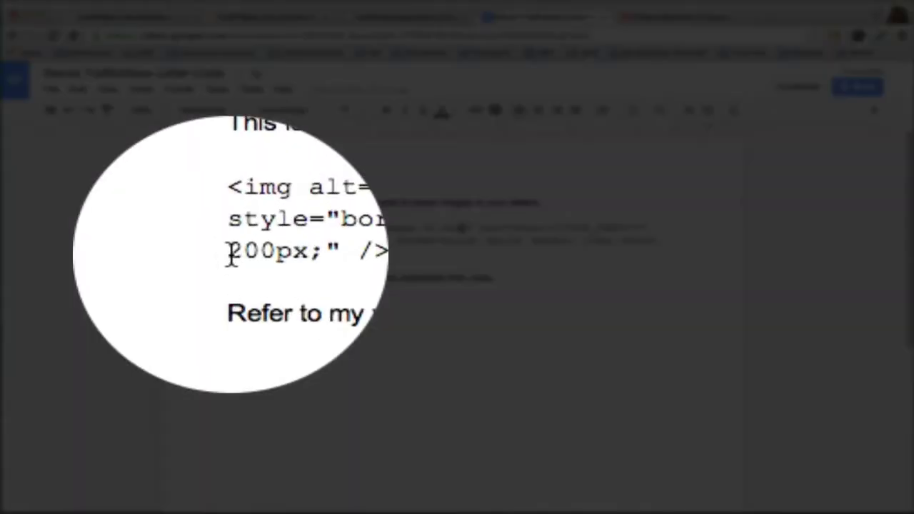
pyautogui.moveTo(230, 253); pyautogui.dragTo(260, 253)
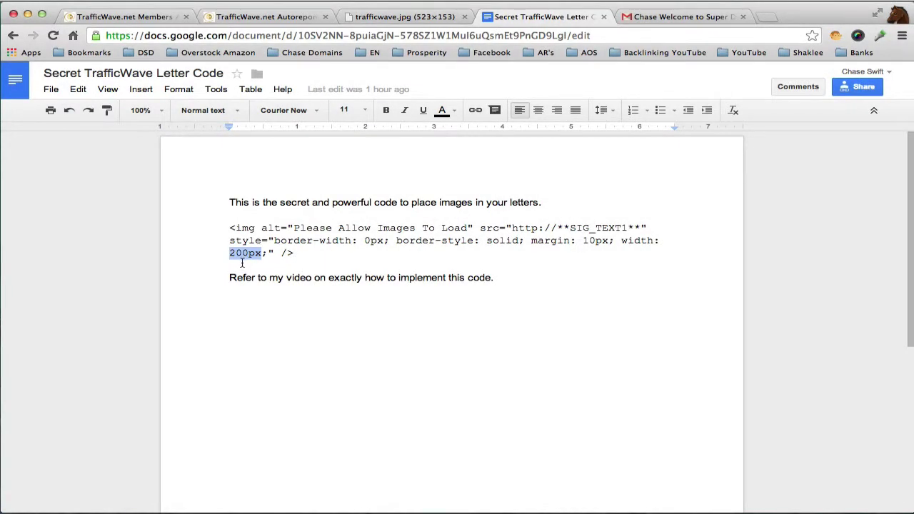
pyautogui.click(260, 264)
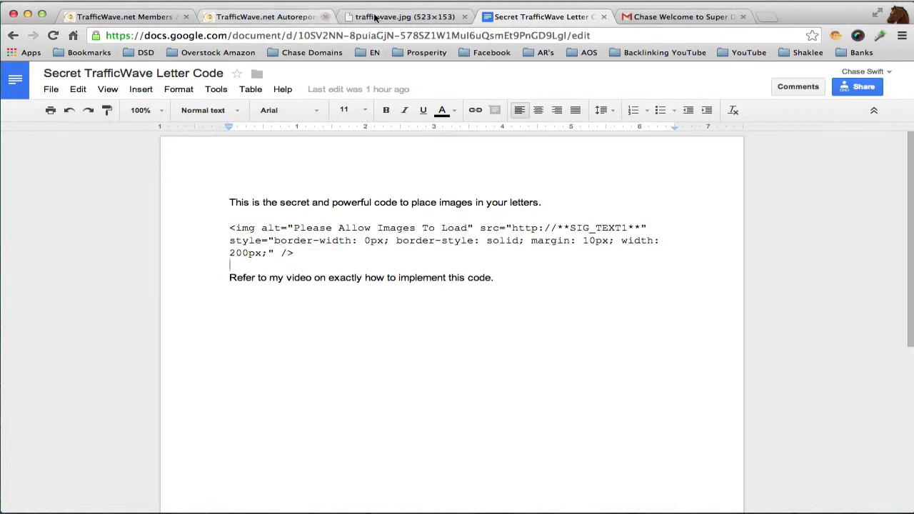
pyautogui.click(688, 19)
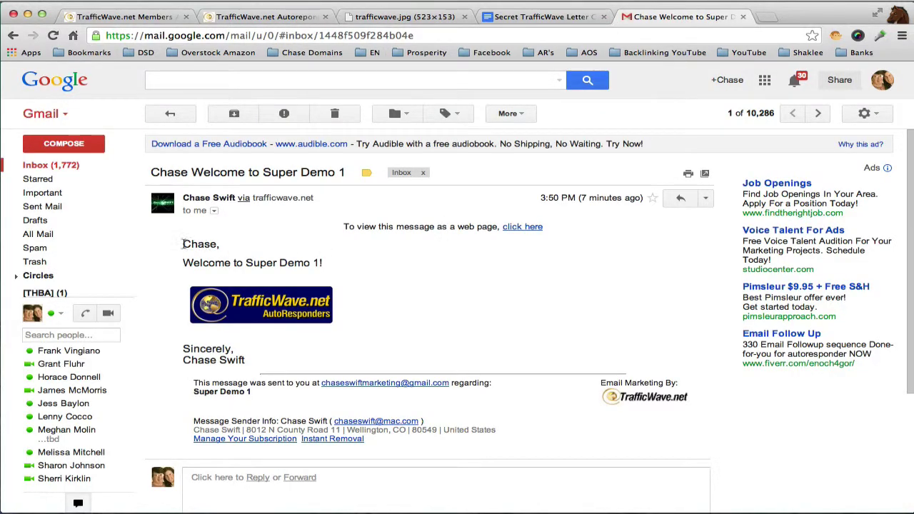
# - Highlight the greeting name and 'Welcome to Super Demo 1!' line, then return to the TrafficWave.net Members tab
pyautogui.moveTo(183, 243); pyautogui.dragTo(218, 245)
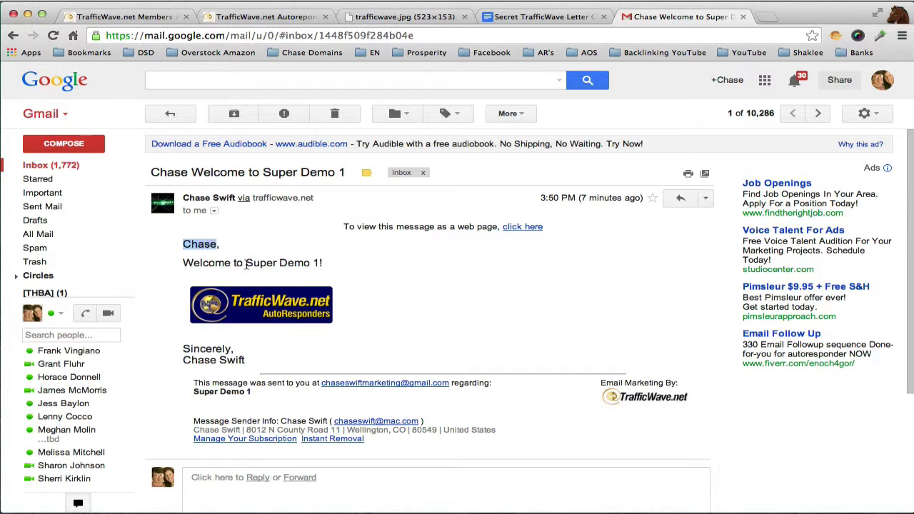
pyautogui.moveTo(184, 263); pyautogui.dragTo(327, 264)
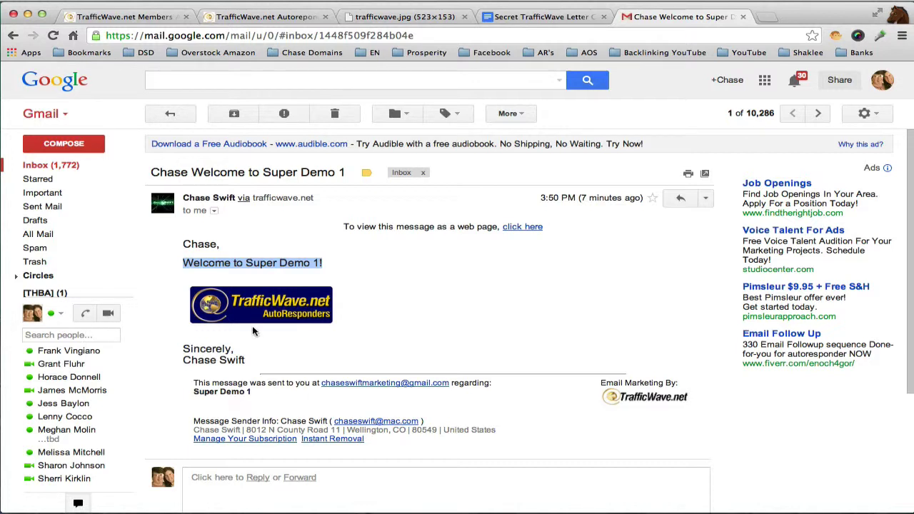
pyautogui.click(271, 262)
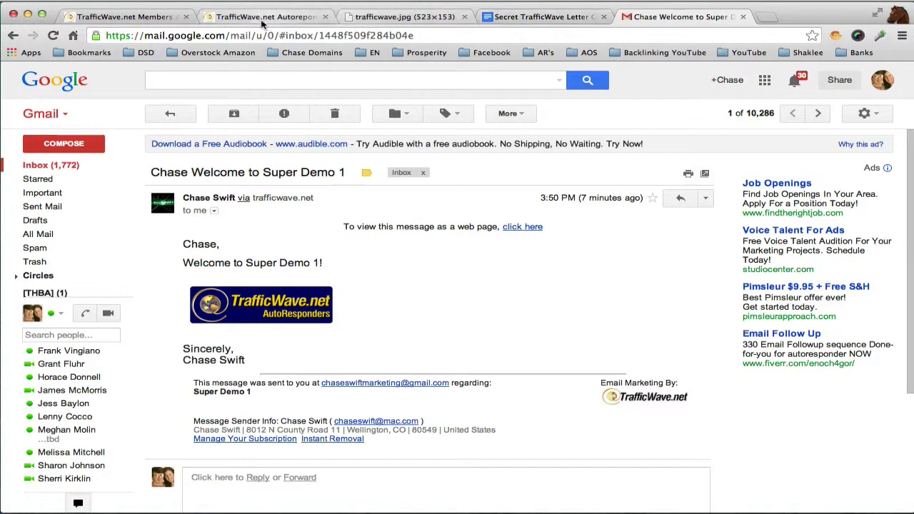
pyautogui.click(151, 20)
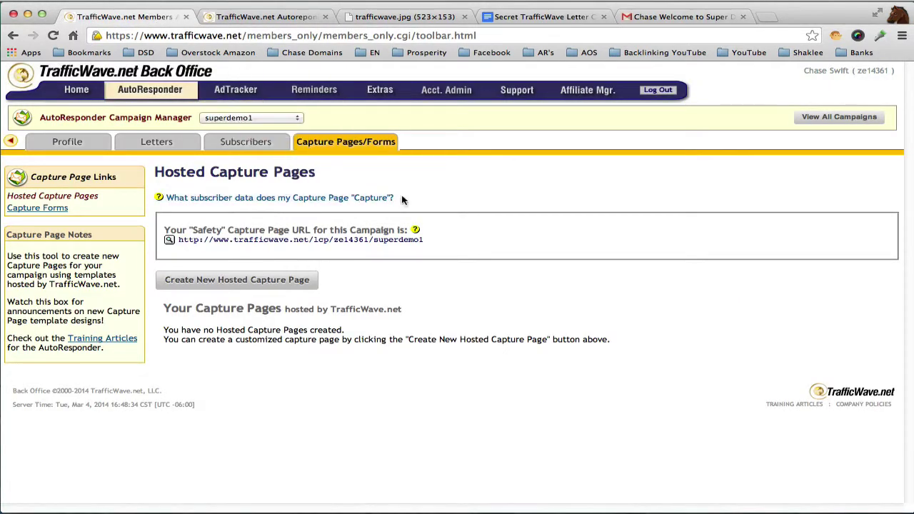
# - Review SIG_TEXT1 under Campaign Profile's Signature Tokens, then open a new browser tab
pyautogui.moveTo(88, 146)
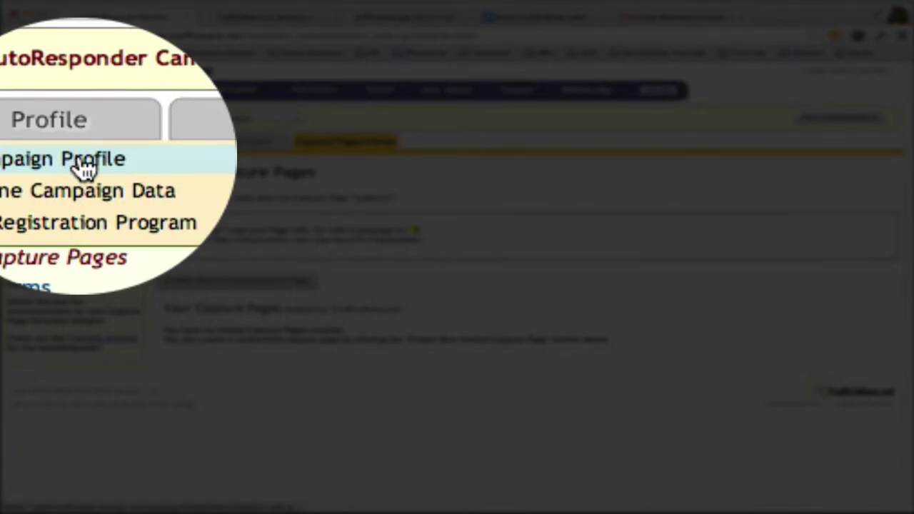
pyautogui.click(81, 160)
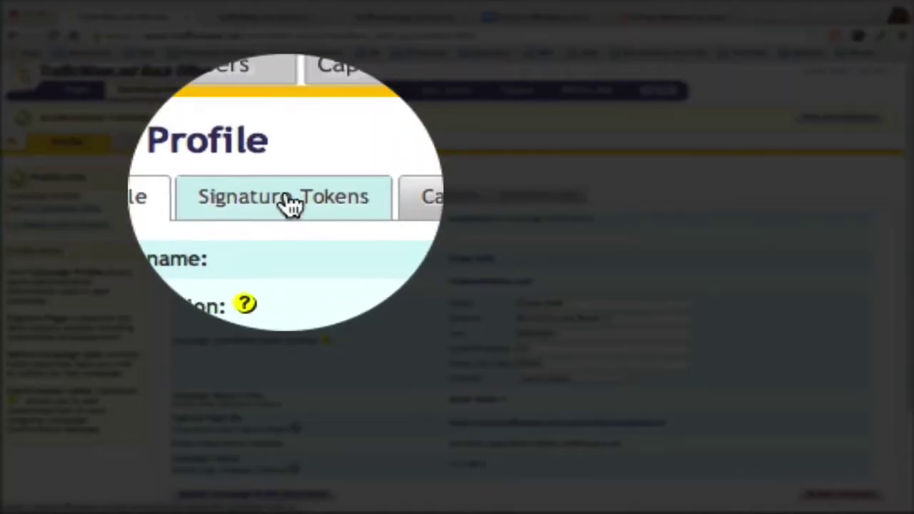
pyautogui.click(289, 200)
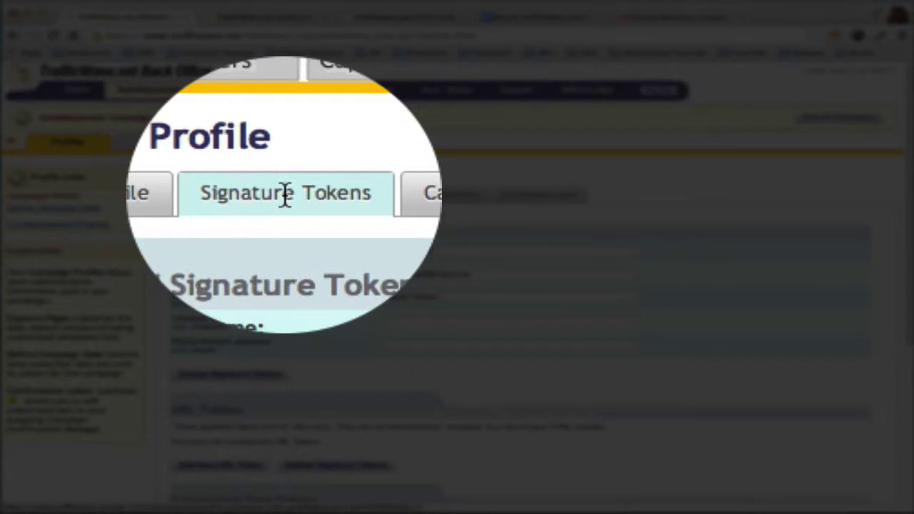
pyautogui.scroll(-10, 883, 376)
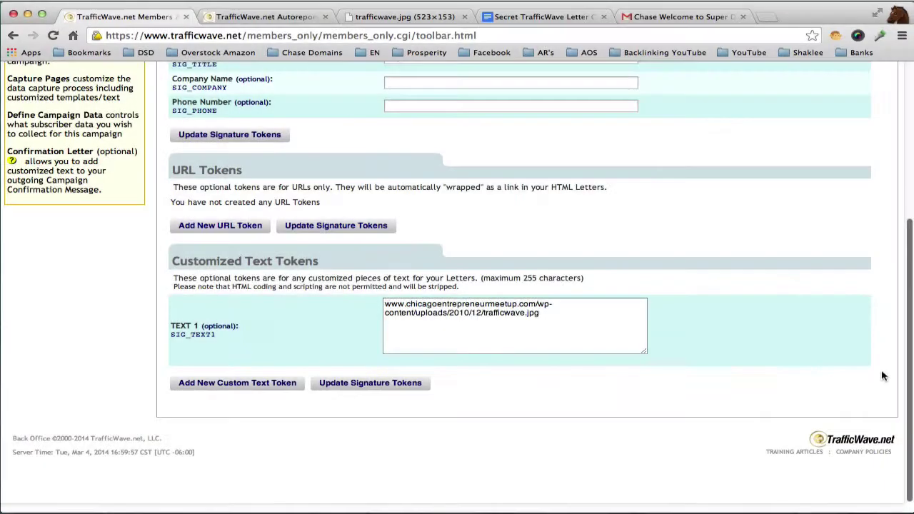
pyautogui.scroll(3, 847, 241)
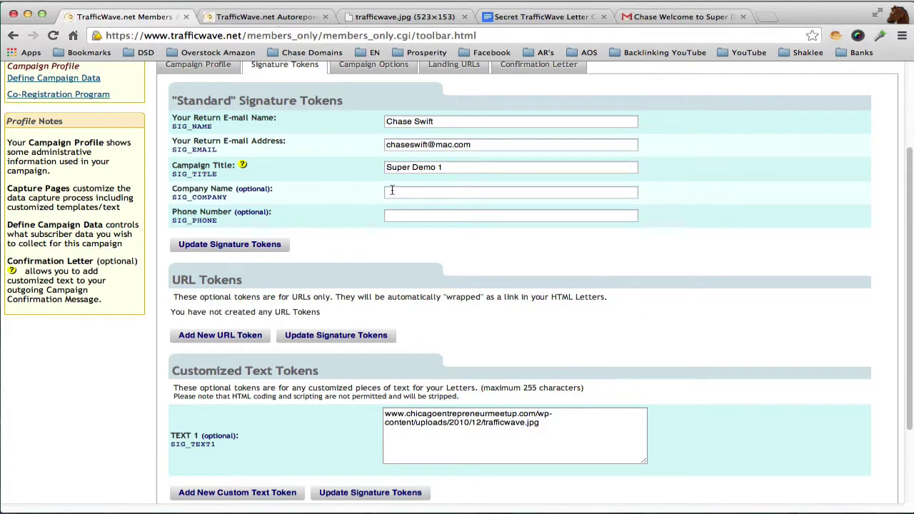
pyautogui.click(769, 19)
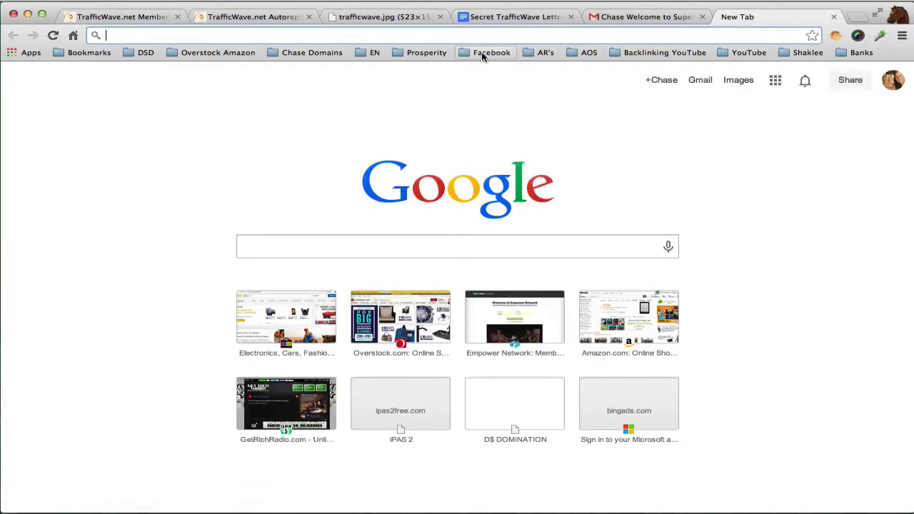
# - On Facebook, open your profile picture in the photo viewer
pyautogui.click(483, 55)
pyautogui.click(485, 70)
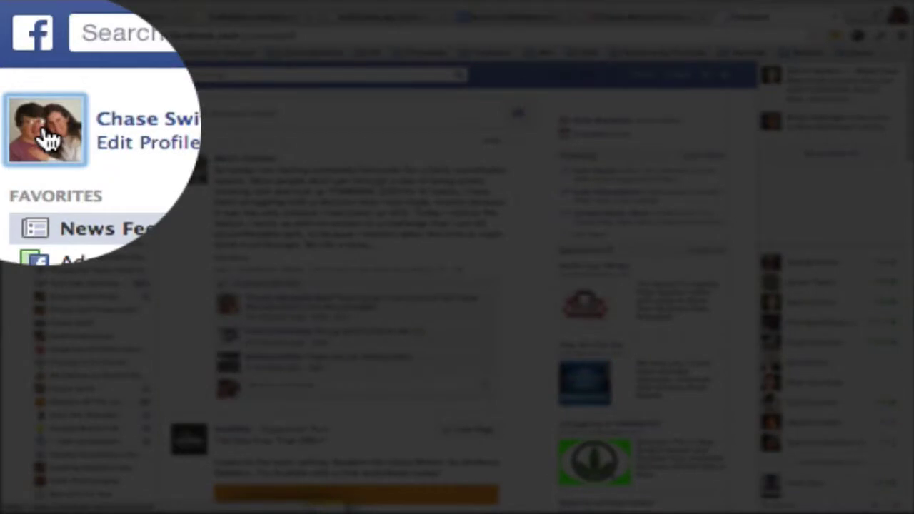
pyautogui.click(45, 115)
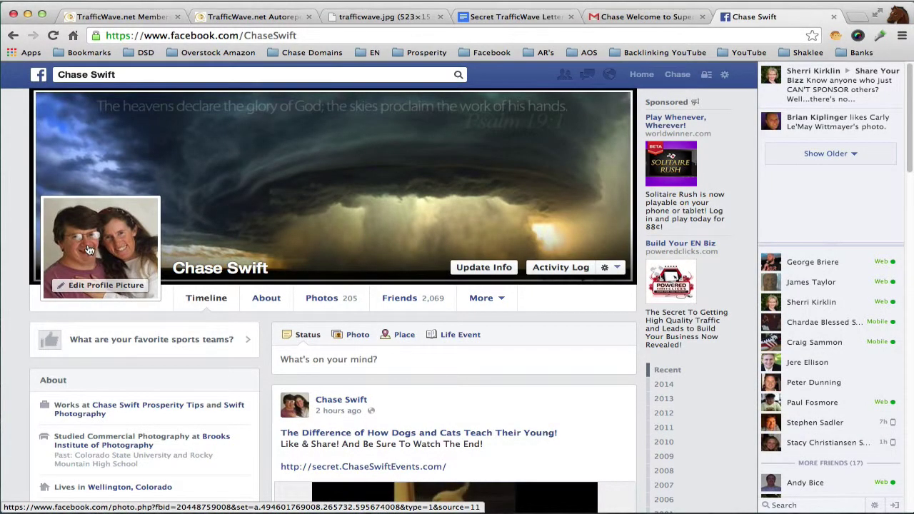
pyautogui.click(89, 250)
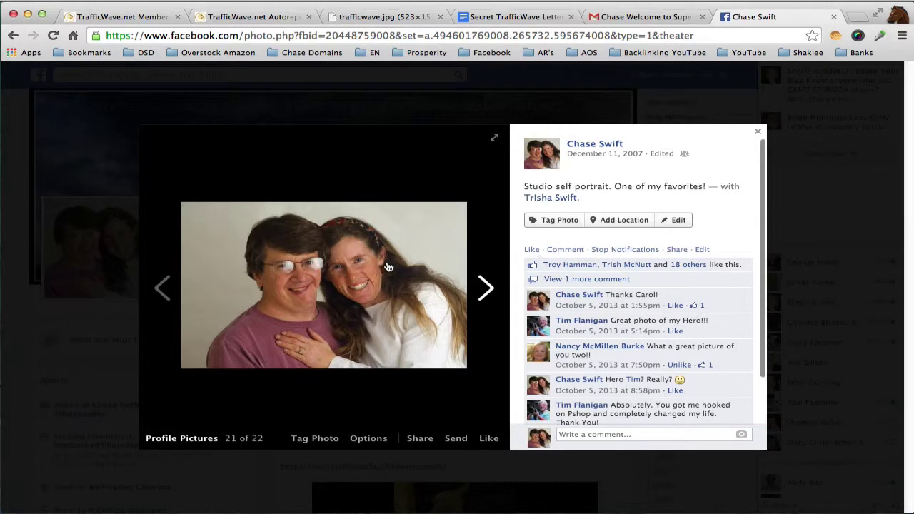
# - Copy the photo's image URL and load it alone in a new tab
pyautogui.rightClick(402, 238)
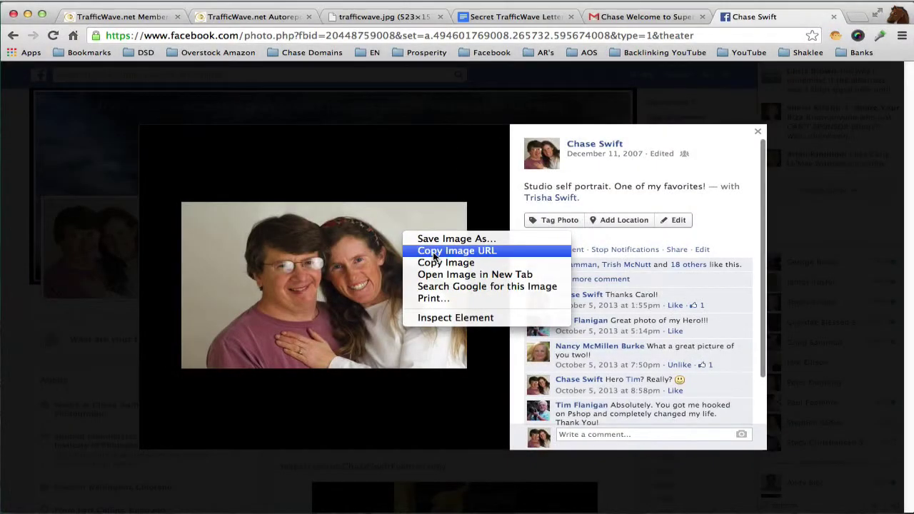
pyautogui.click(434, 252)
pyautogui.click(858, 20)
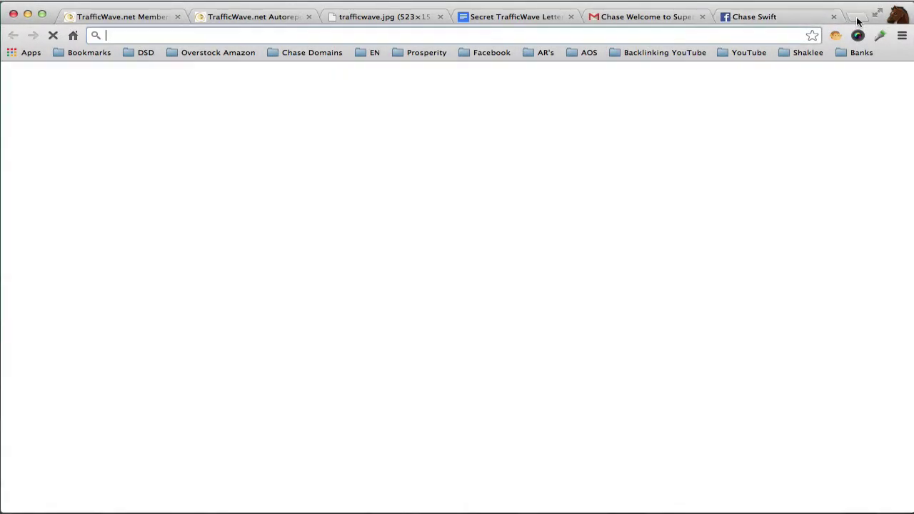
pyautogui.rightClick(531, 35)
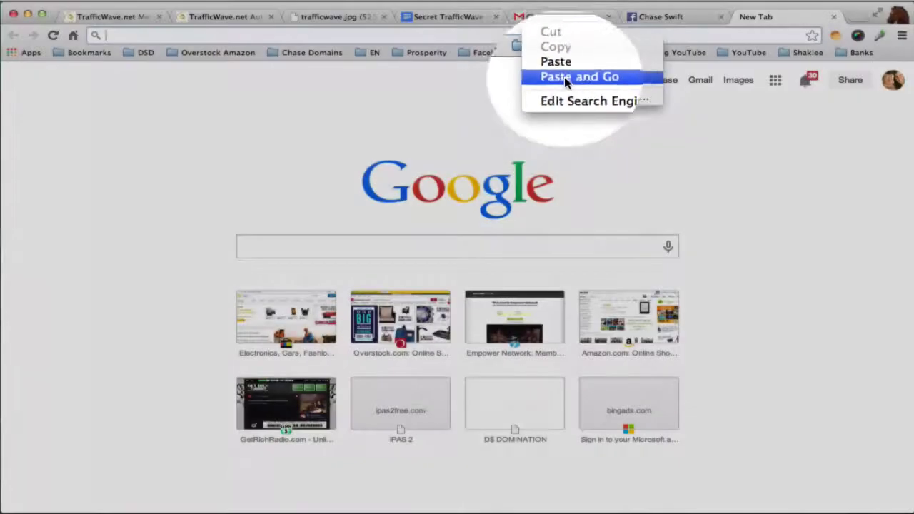
pyautogui.click(564, 77)
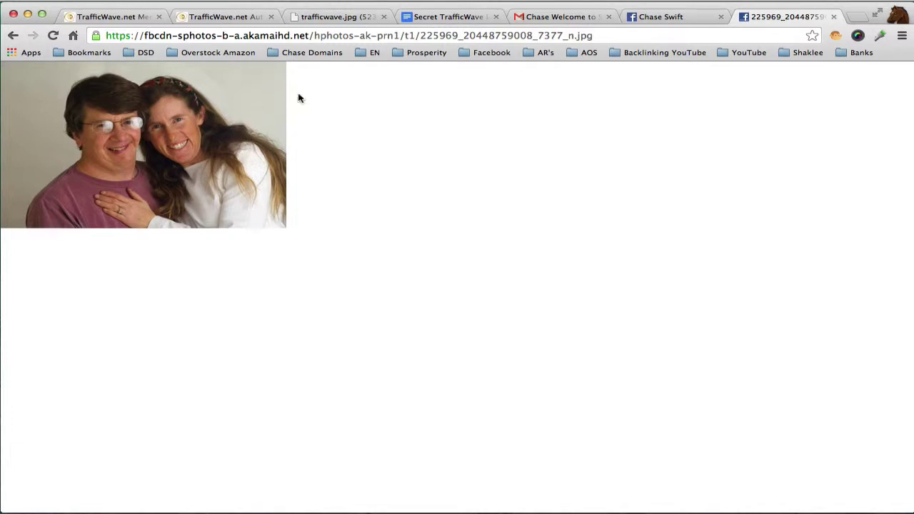
pyautogui.click(133, 16)
pyautogui.click(448, 423)
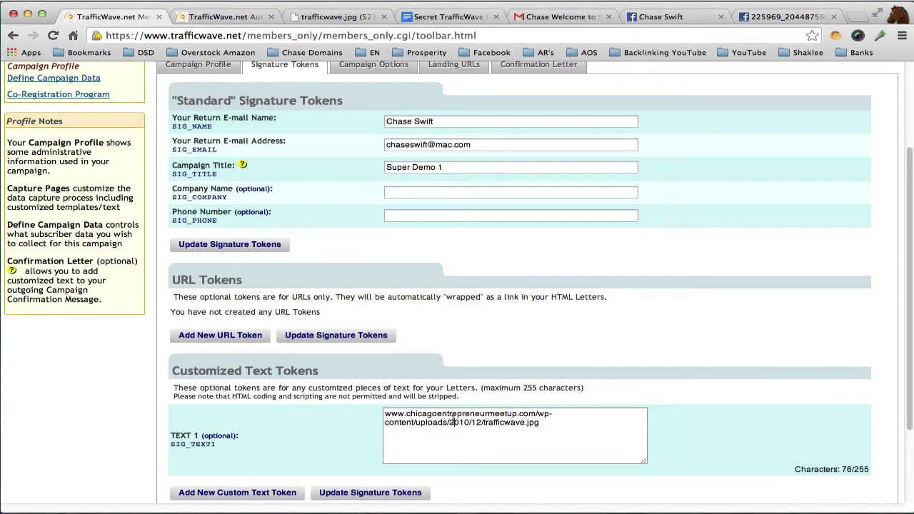
pyautogui.press('super+a')
pyautogui.press('BackSpace')
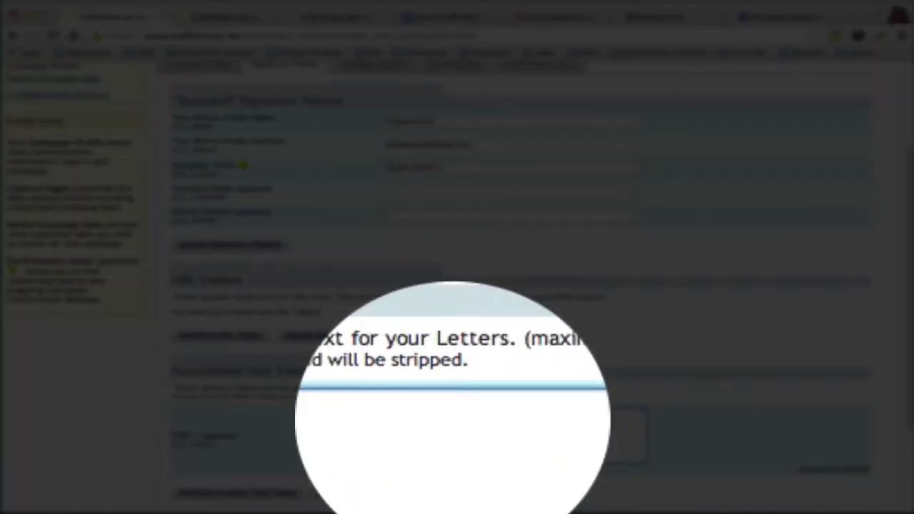
pyautogui.rightClick(438, 429)
pyautogui.click(459, 490)
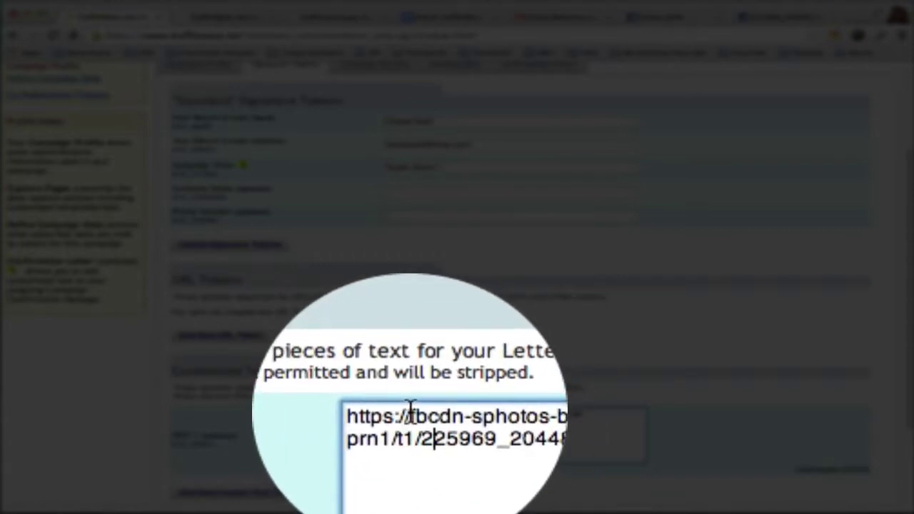
pyautogui.moveTo(410, 408); pyautogui.dragTo(398, 406)
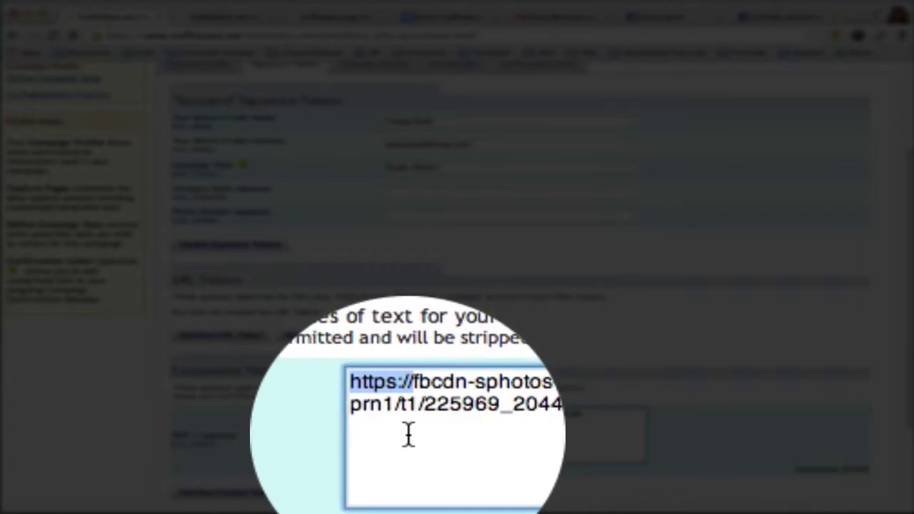
pyautogui.press('BackSpace')
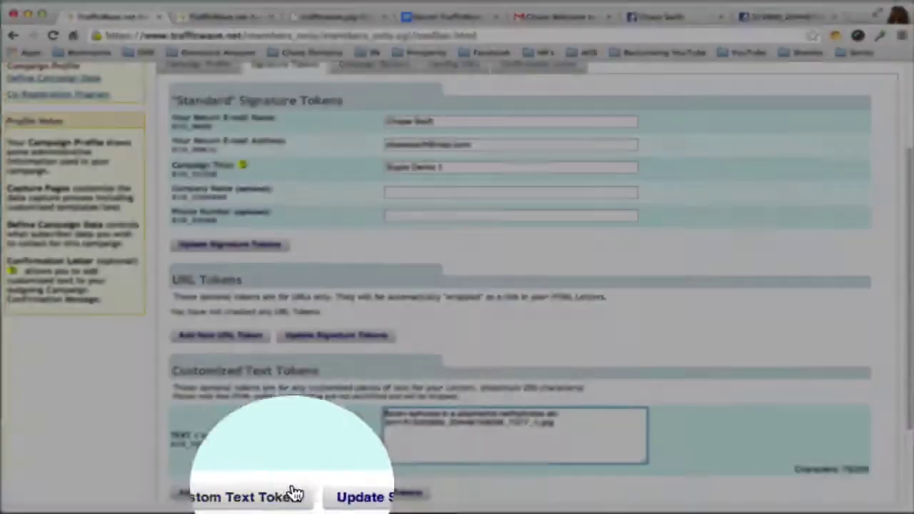
pyautogui.scroll(-3, 908, 431)
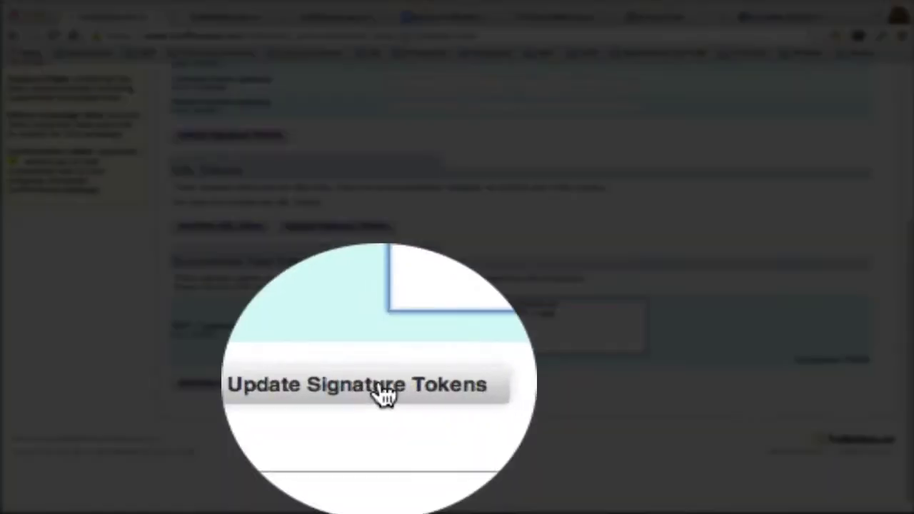
pyautogui.click(383, 395)
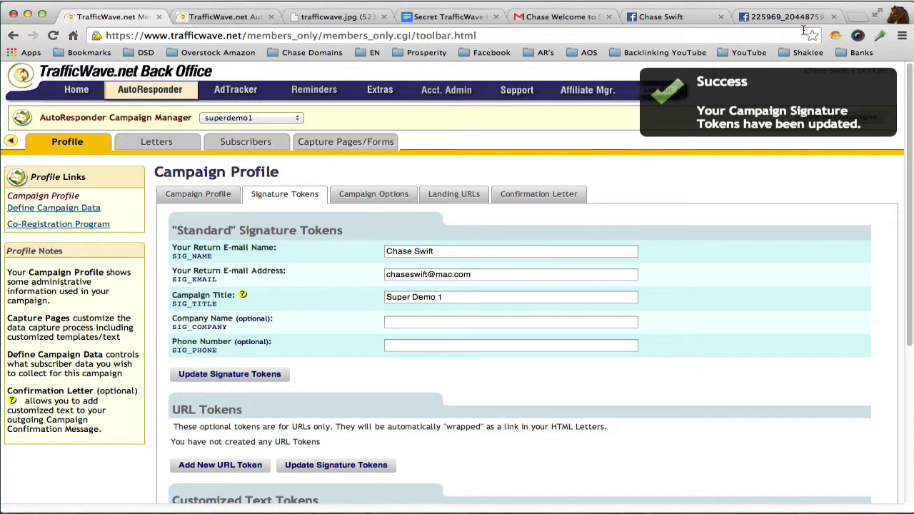
# - Compare the photo tab and the Gmail welcome email, then return to the campaign profile
pyautogui.click(795, 19)
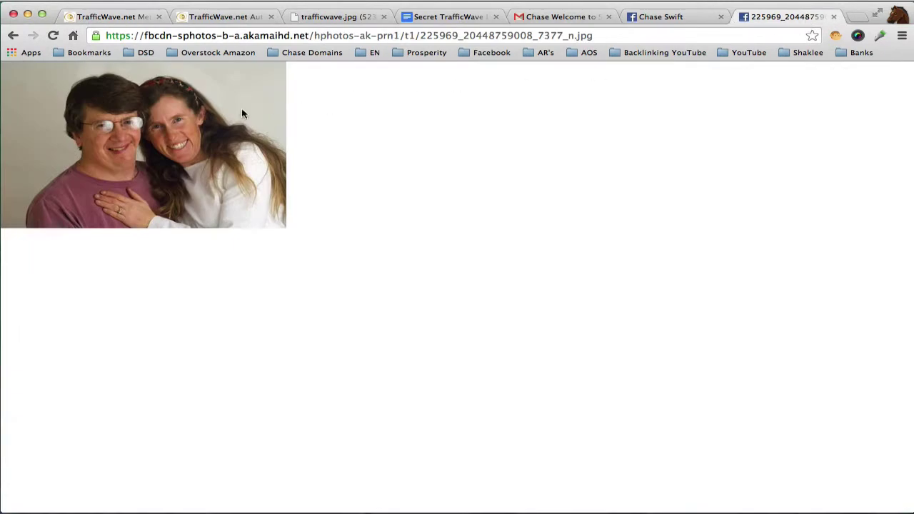
pyautogui.click(565, 16)
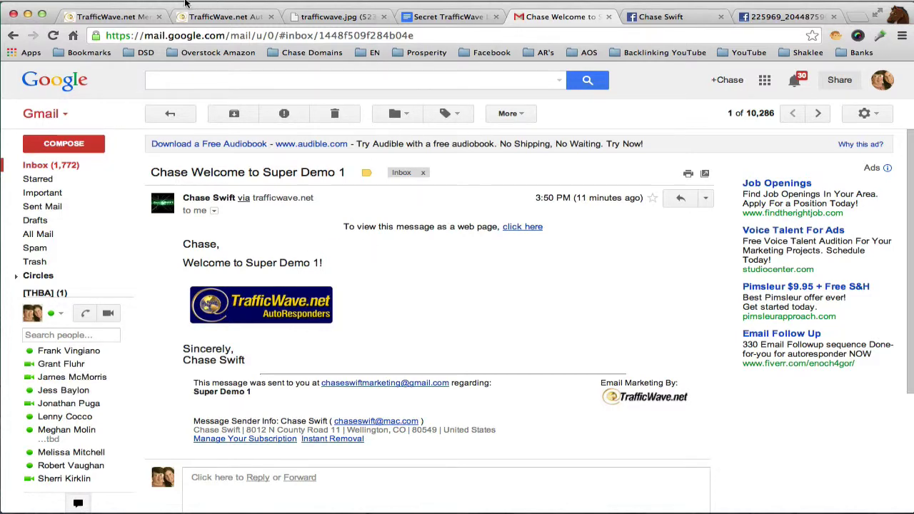
pyautogui.click(143, 16)
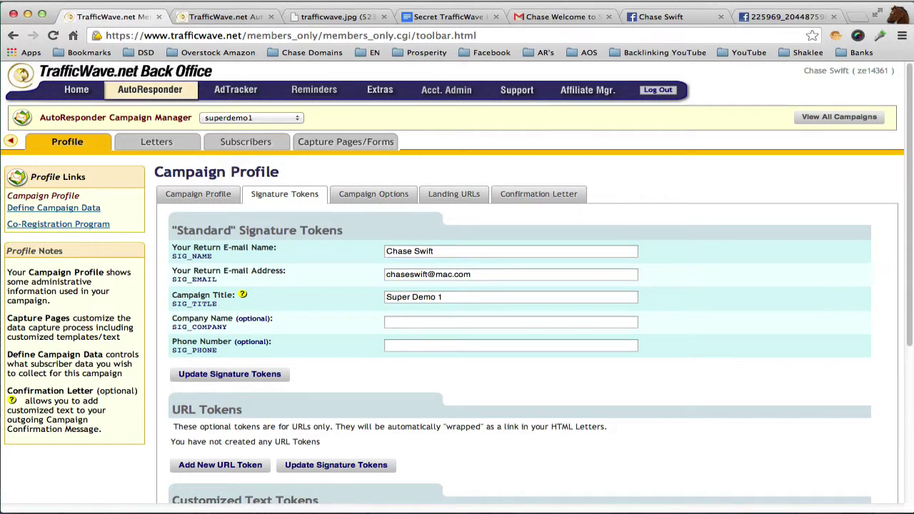
pyautogui.scroll(-5, 886, 420)
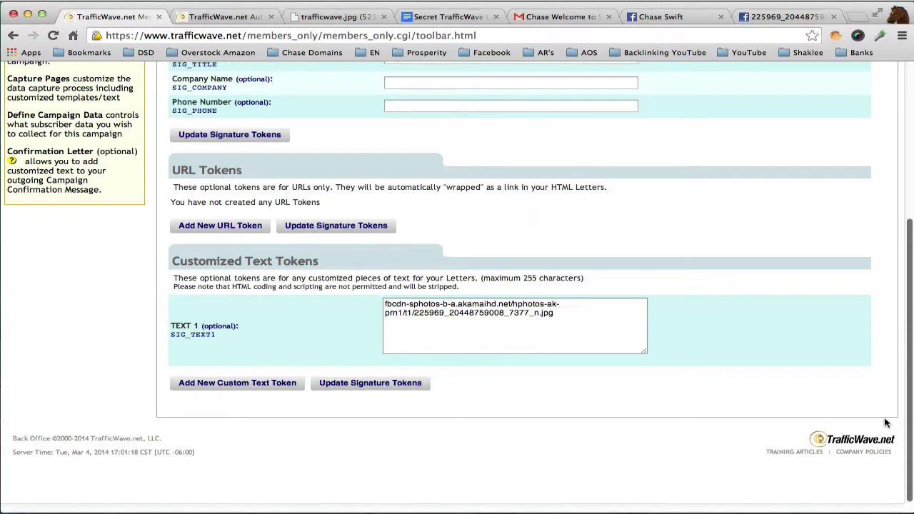
pyautogui.scroll(6, 886, 423)
pyautogui.moveTo(161, 143)
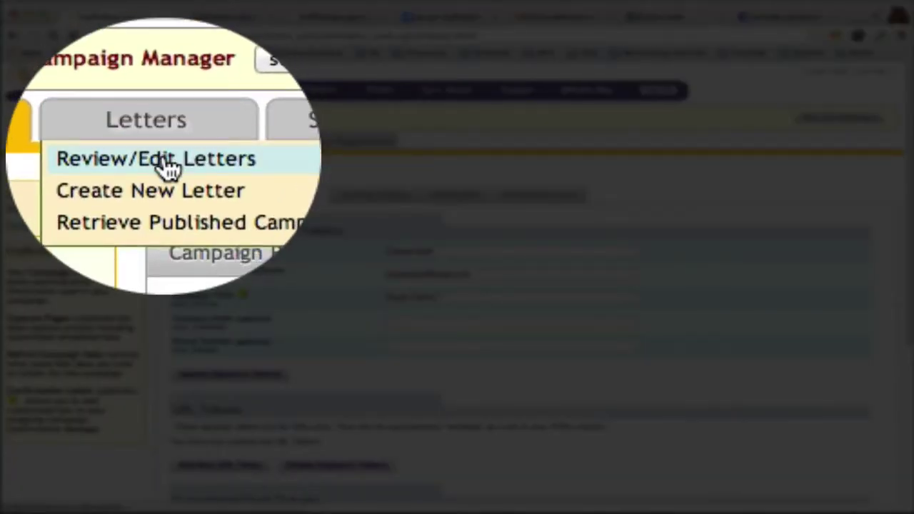
# - Copy the Welcome to Super Demo 1 letter into a held COPY via Review/Edit Letters and edit it
pyautogui.click(167, 166)
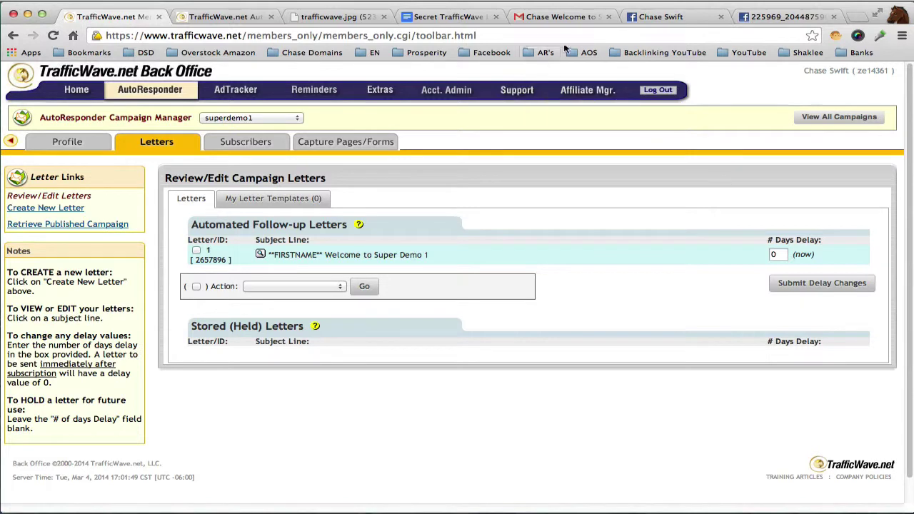
pyautogui.click(450, 16)
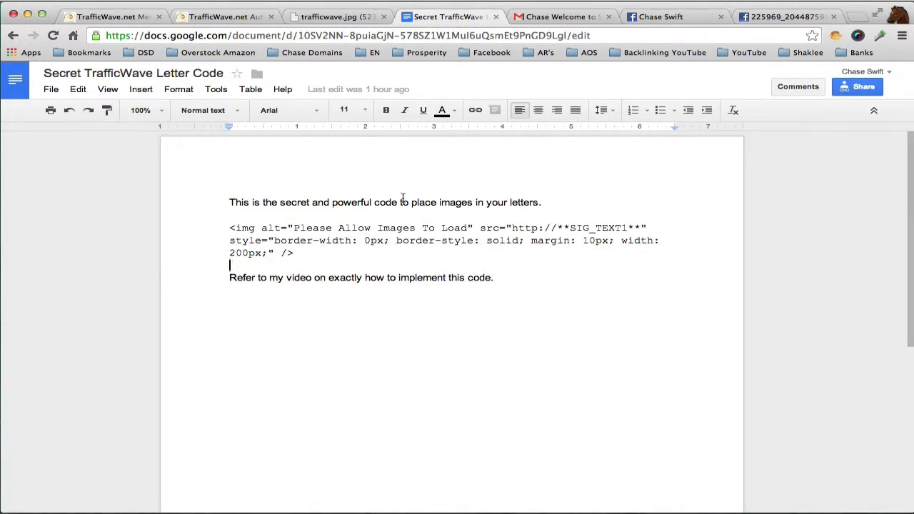
pyautogui.click(136, 17)
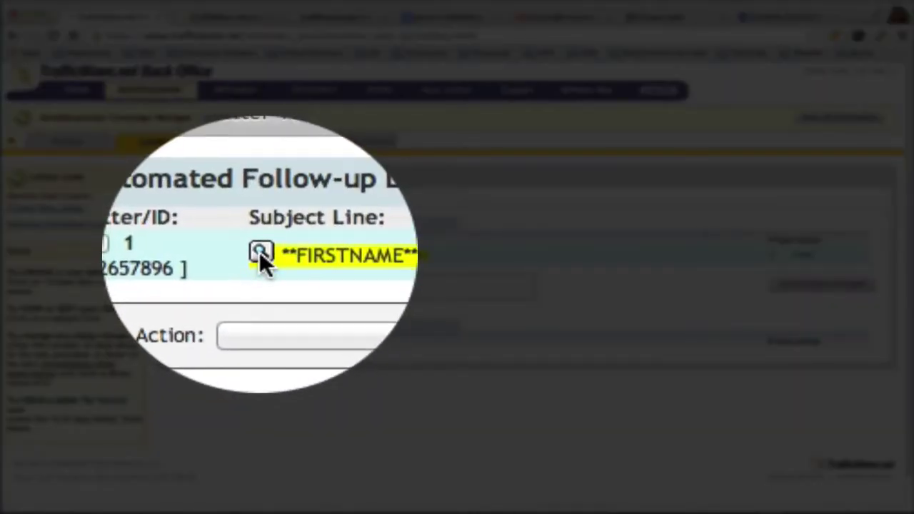
pyautogui.click(259, 251)
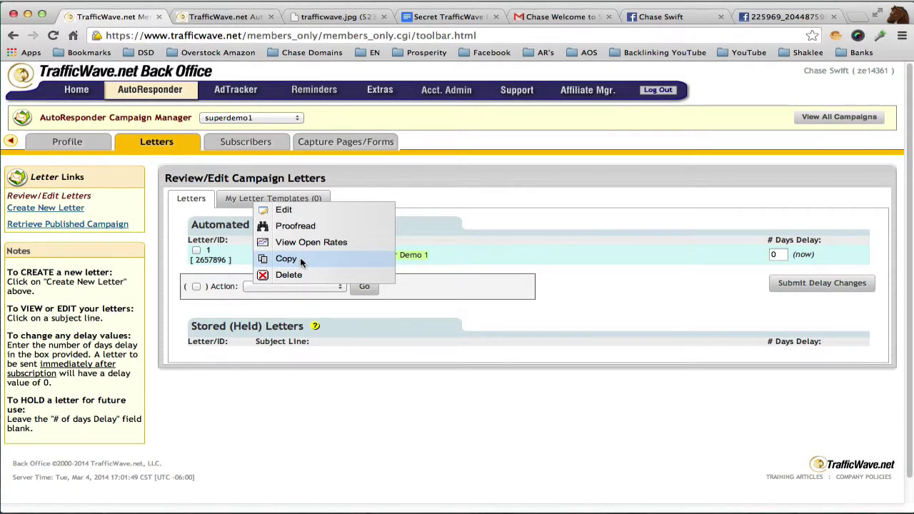
pyautogui.click(300, 261)
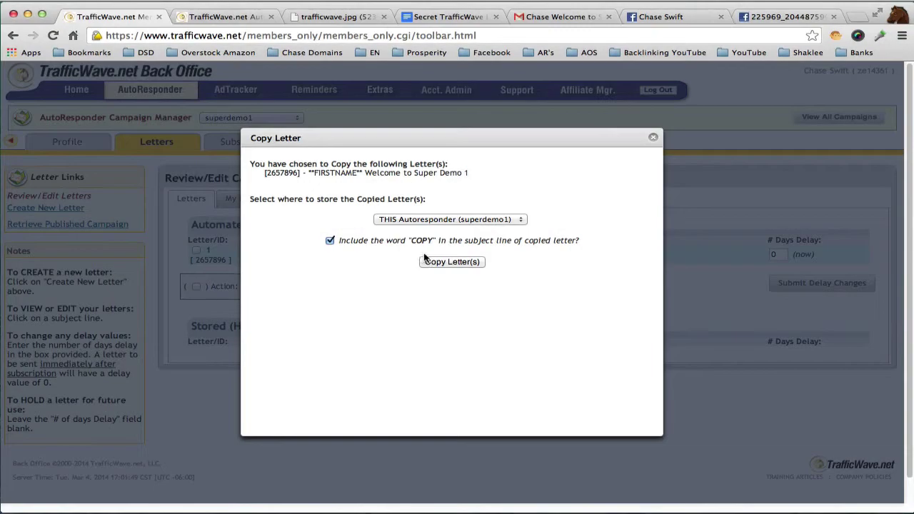
pyautogui.click(452, 262)
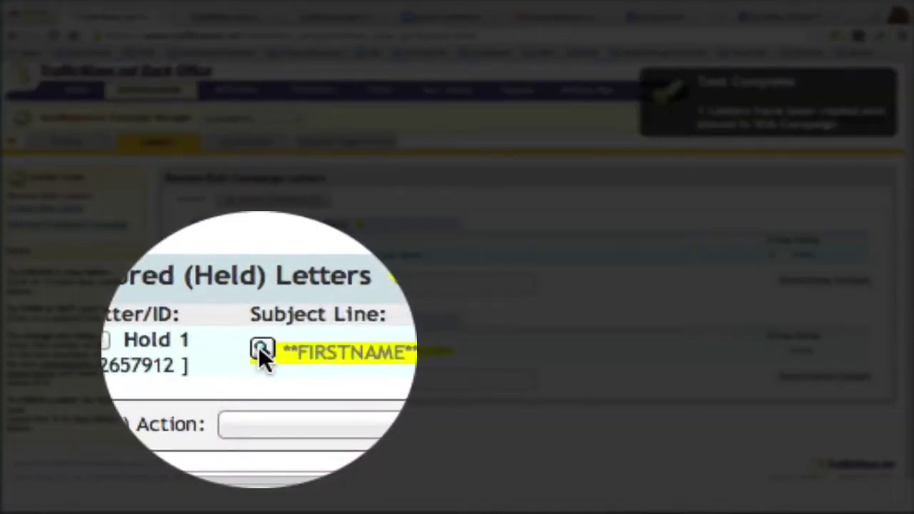
pyautogui.click(260, 350)
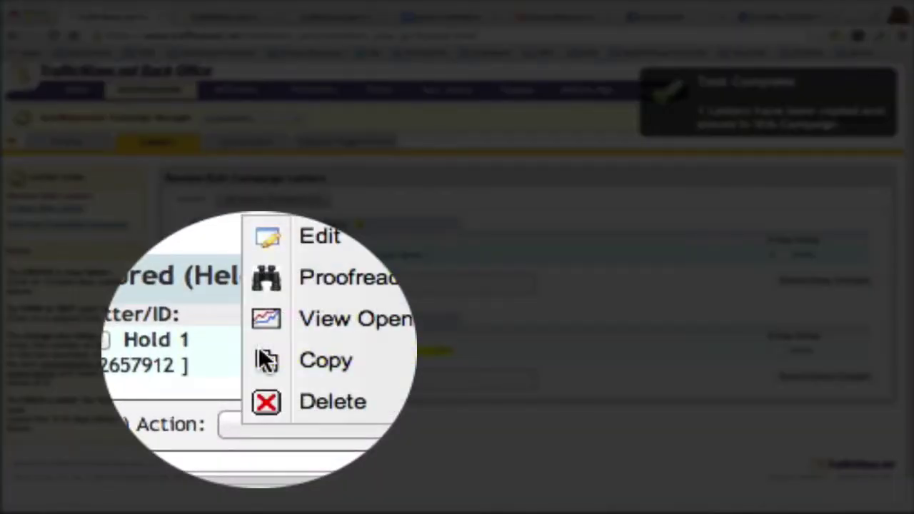
pyautogui.click(290, 310)
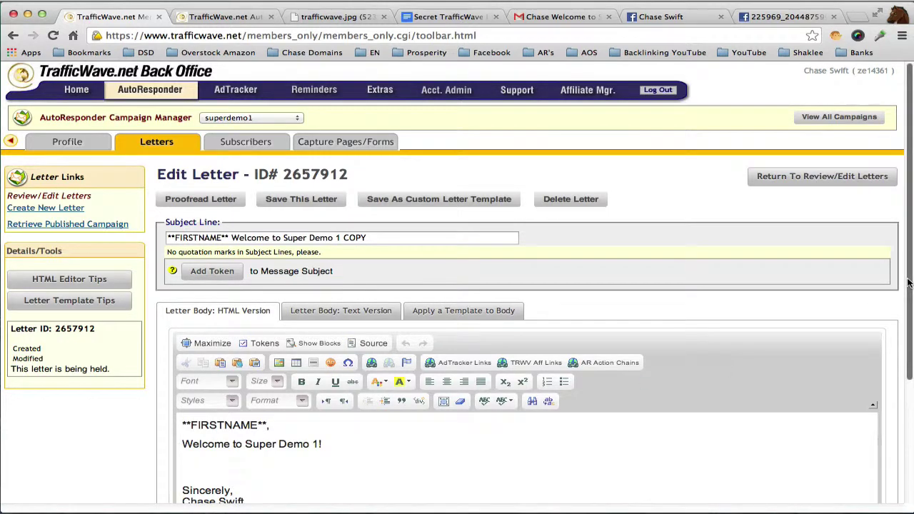
# - Maximize the HTML editor and select the line 'Welcome to Super Demo 1!'
pyautogui.scroll(-2, 266, 307)
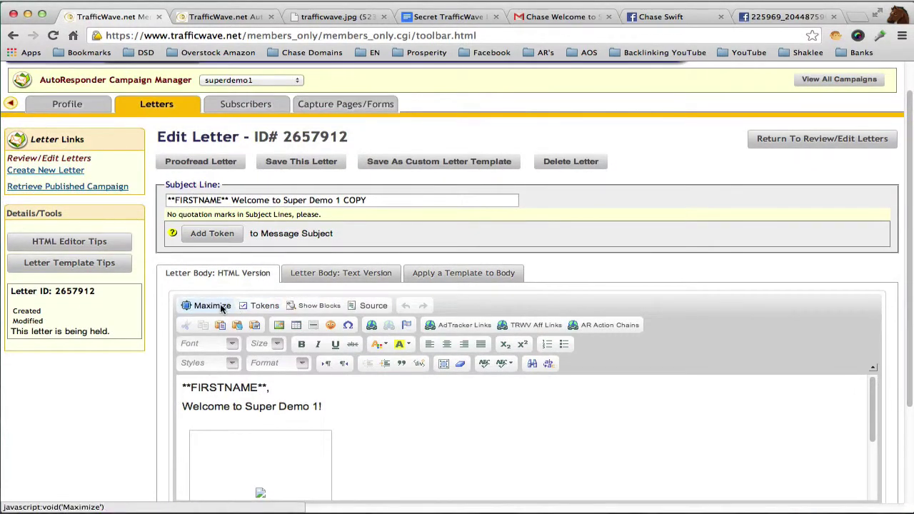
pyautogui.click(207, 306)
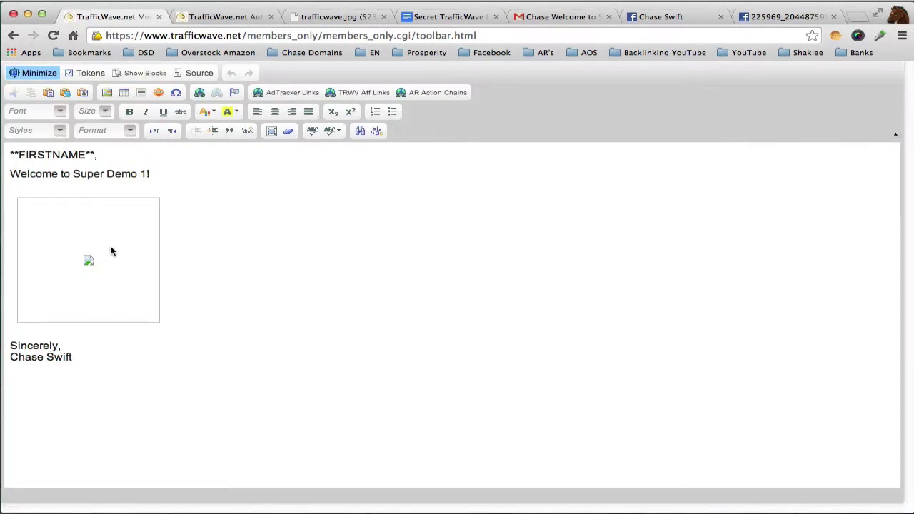
pyautogui.moveTo(8, 176); pyautogui.dragTo(170, 200)
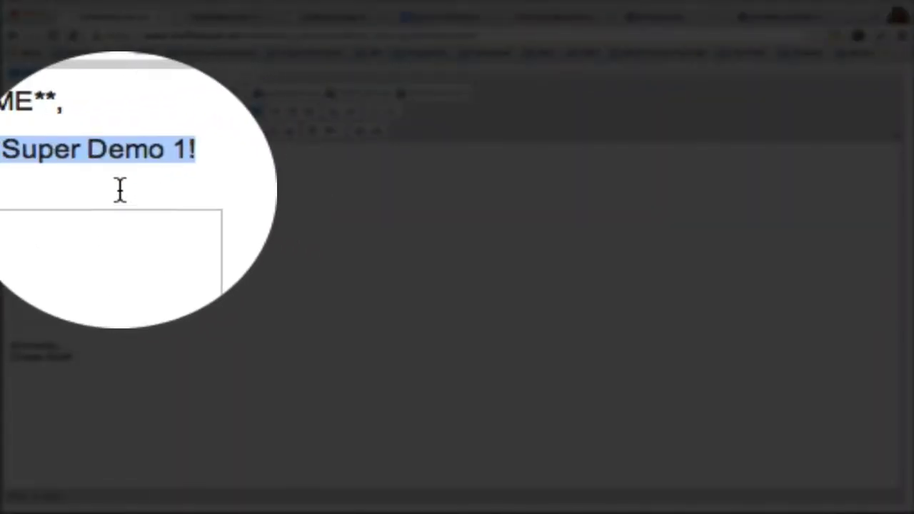